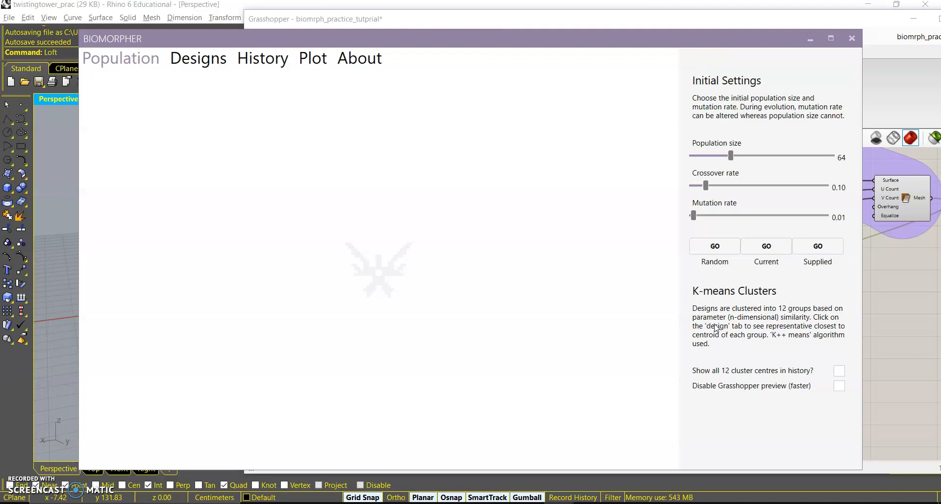
Generate a random initial population in Biomorpher and open the designs view.
left_click(714, 245)
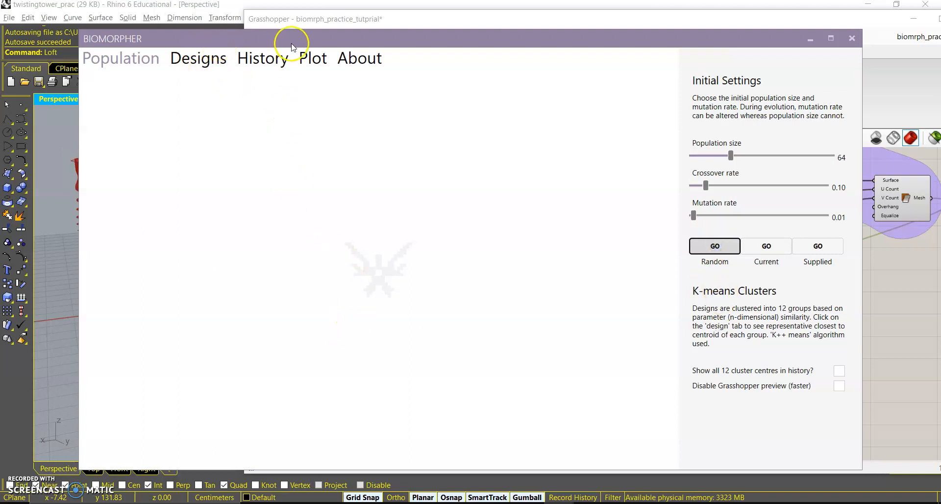
left_click(210, 61)
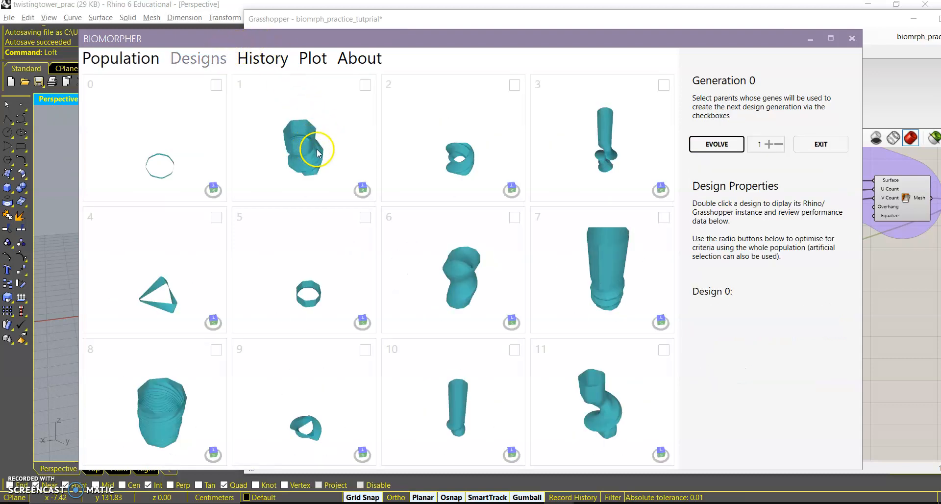
Zoom into the design previews to examine them and close the Biomorpher window.
right_click_drag(325, 156, 179, 99)
right_click_drag(519, 178, 462, 177)
scroll(591, 170, "up", 8)
right_click_drag(611, 183, 901, 175)
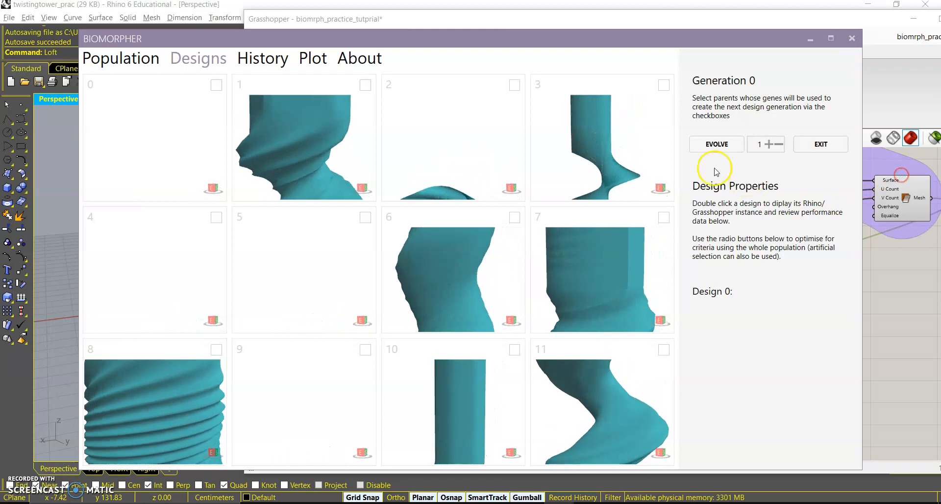
left_click(852, 40)
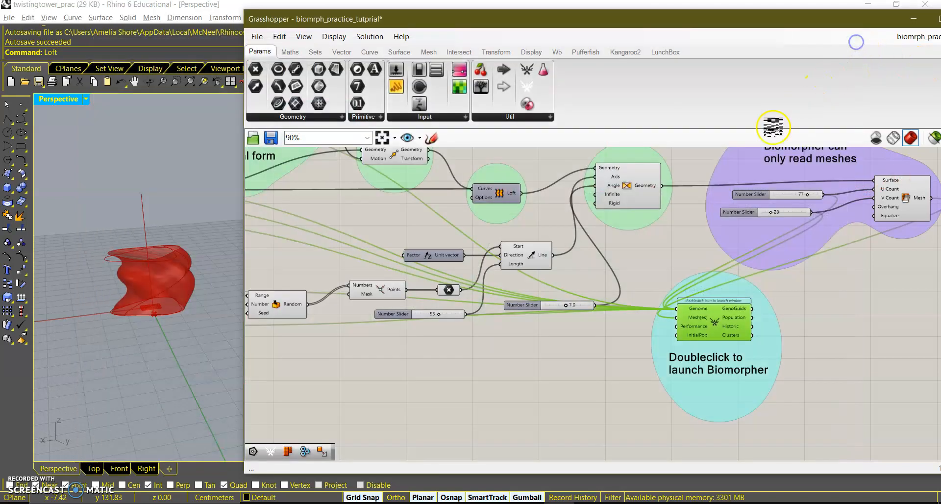
Select all components of the existing definition and turn off their preview.
scroll(639, 251, "down", 3)
right_click_drag(642, 258, 766, 292)
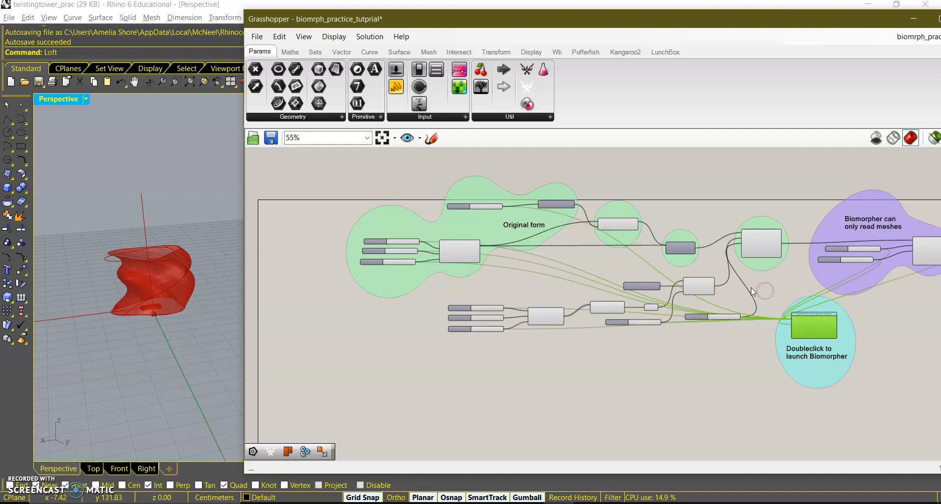
left_click_drag(599, 21, 543, 18)
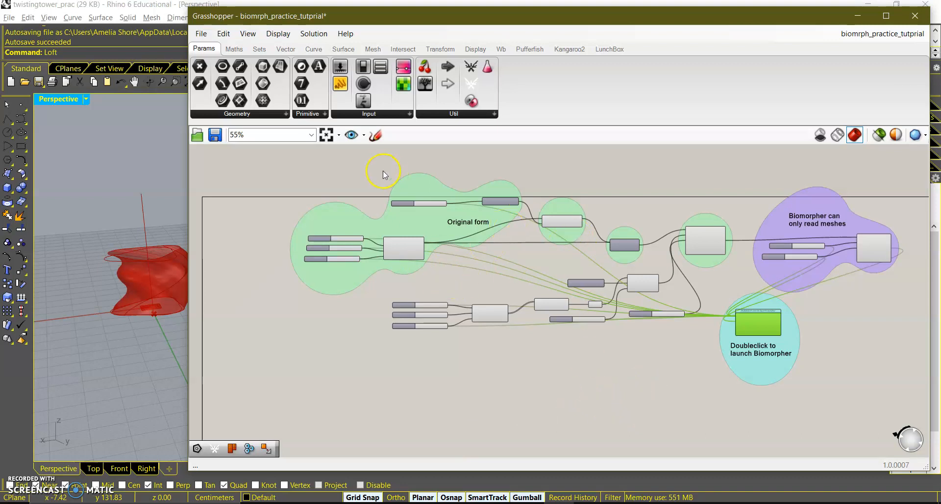
right_click_drag(154, 286, 180, 293)
left_click_drag(239, 161, 902, 401)
middle_click(725, 297)
left_click(742, 271)
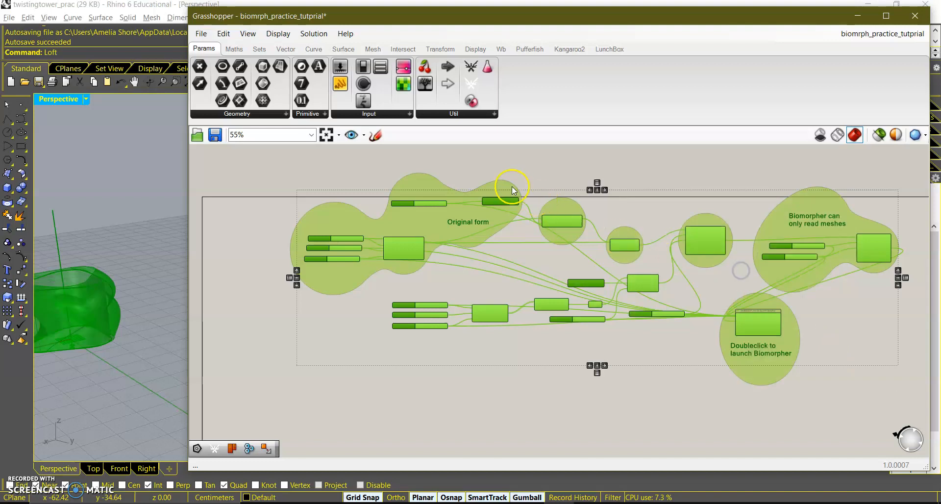
scroll(519, 192, "down", 2)
middle_click(490, 224)
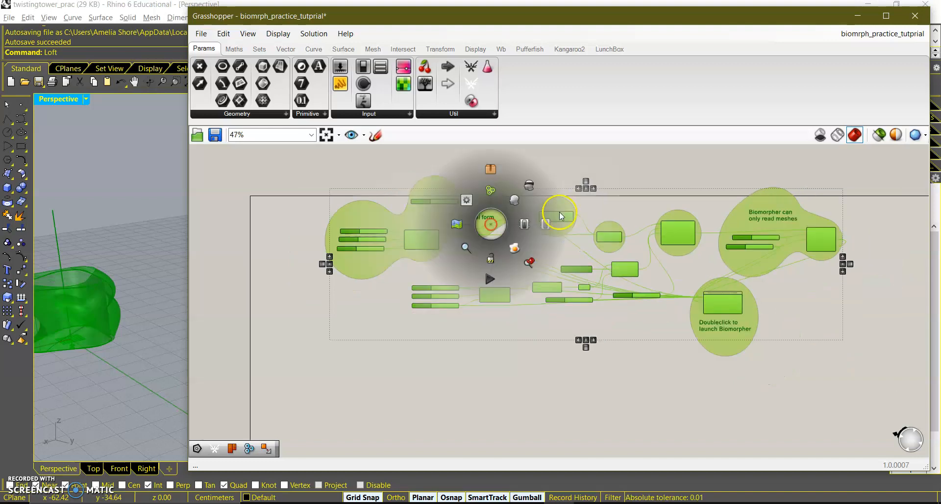
left_click(524, 186)
Add a Polygon component in an empty area of the canvas.
scroll(505, 392, "down", 4)
right_click_drag(508, 401, 525, 235)
scroll(508, 291, "up", 4)
right_click_drag(499, 291, 511, 455)
scroll(478, 379, "up", 3)
double_click(318, 300)
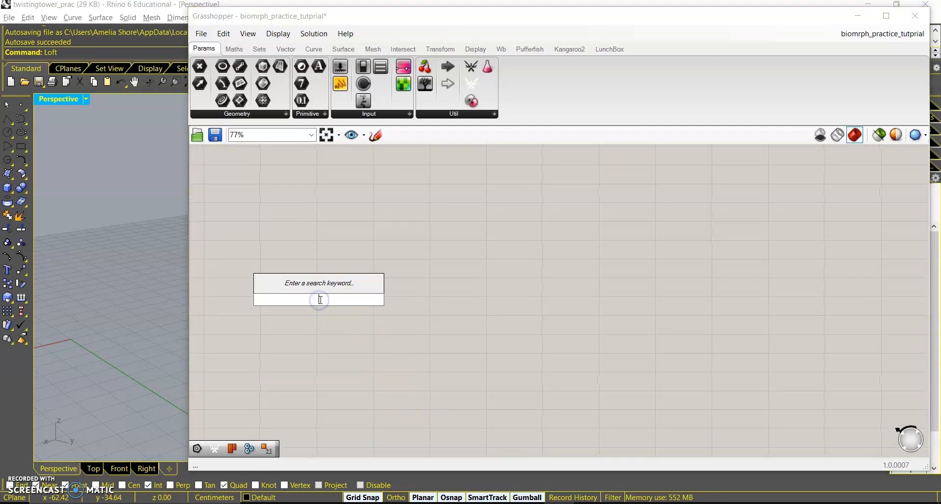
type("polg")
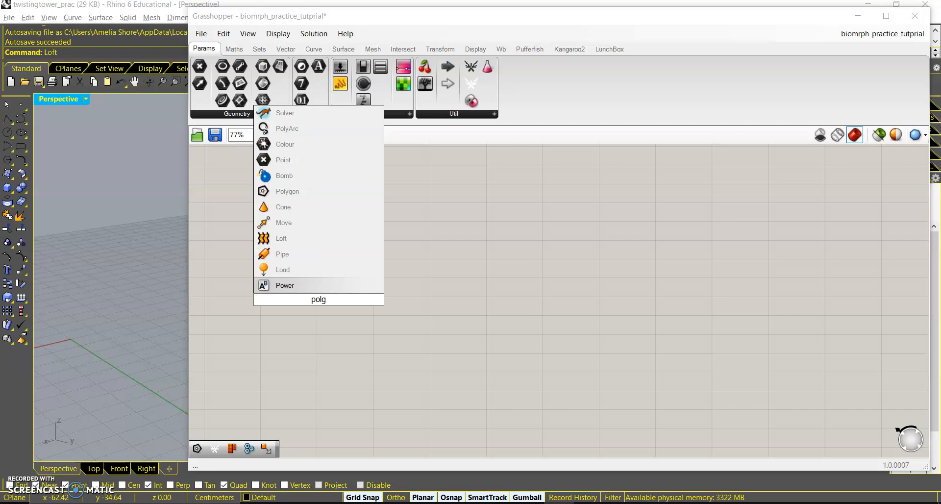
key("BackSpace")
type("ygon")
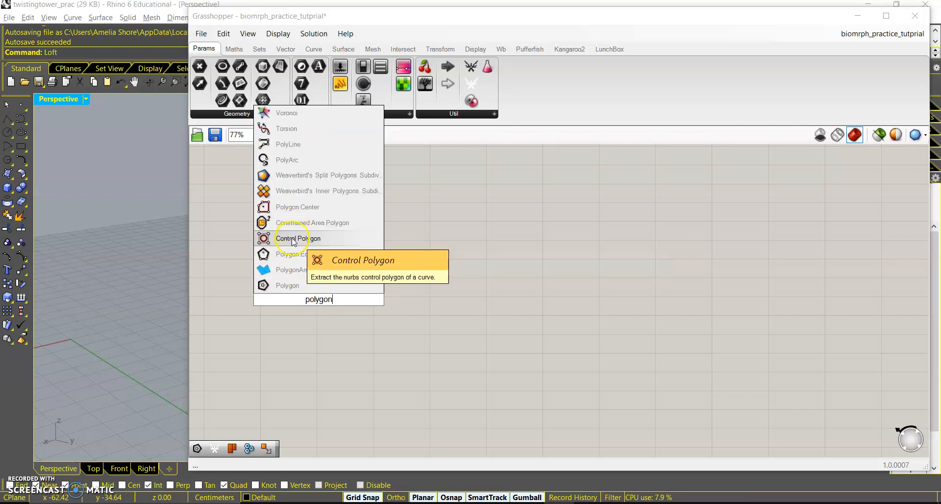
left_click(287, 286)
left_click_drag(319, 296, 361, 252)
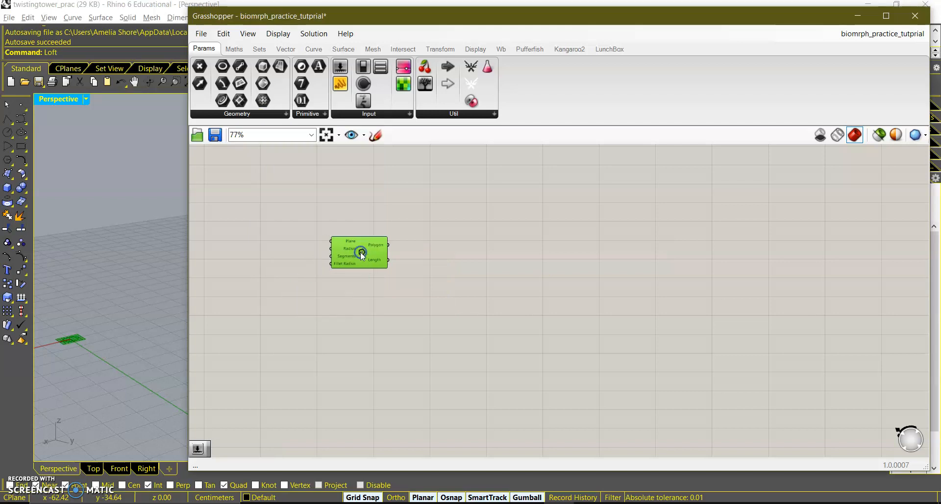
Add a number slider set to 30 and connect it to the Polygon's Radius input.
double_click(267, 245)
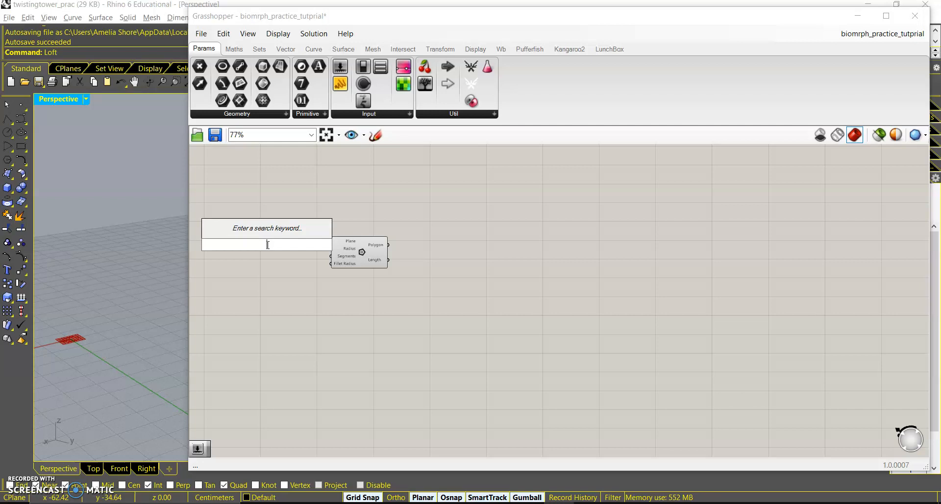
type("30")
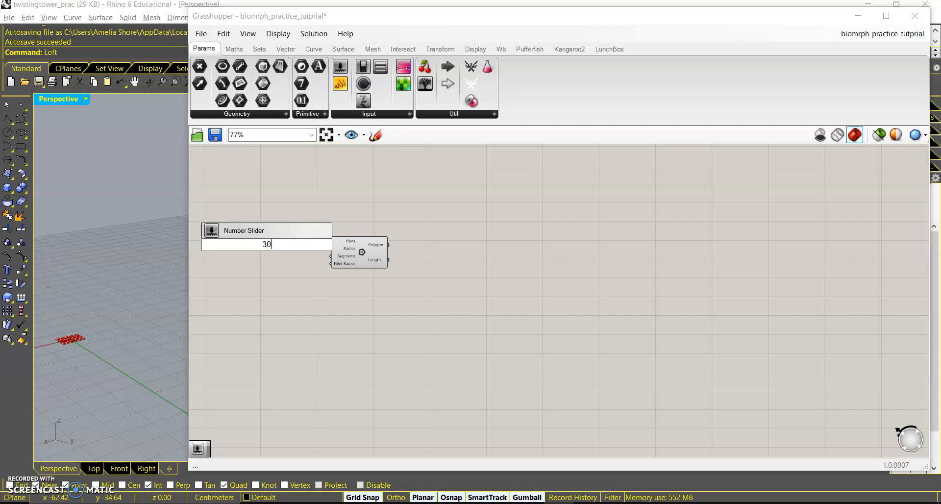
key("Return")
left_click(354, 236)
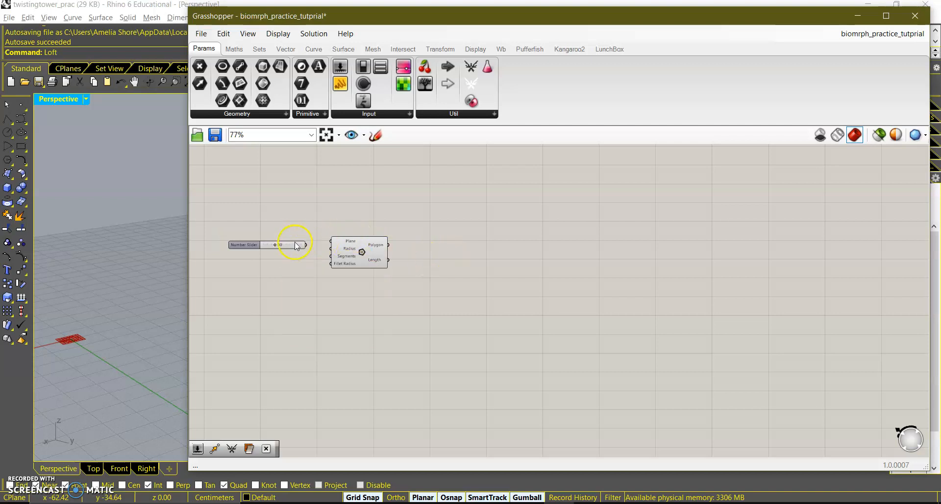
left_click_drag(306, 243, 331, 249)
Add a number slider set to 9 and connect it to the Polygon's Segments input.
scroll(337, 257, "up", 3)
scroll(335, 263, "up", 2)
right_click_drag(332, 267, 516, 310)
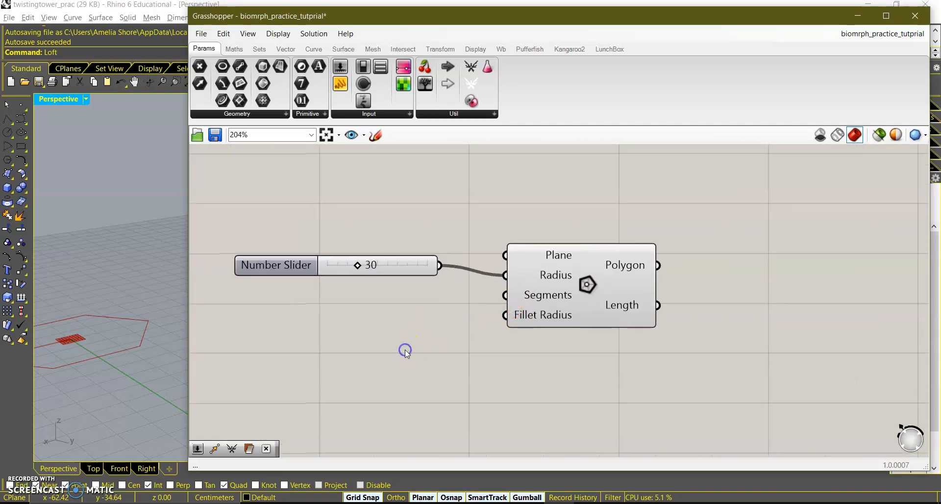
double_click(406, 351)
double_click(316, 315)
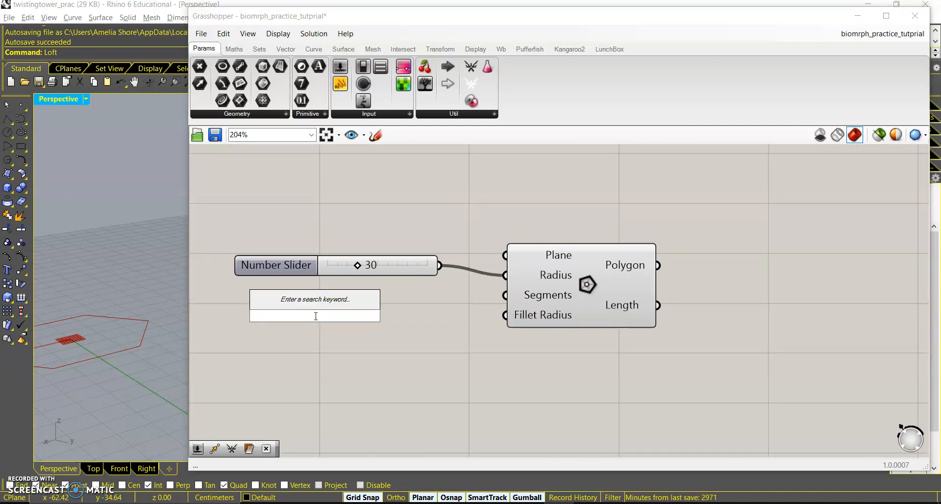
type("9")
key("Return")
left_click(398, 314)
left_click_drag(421, 321, 505, 295)
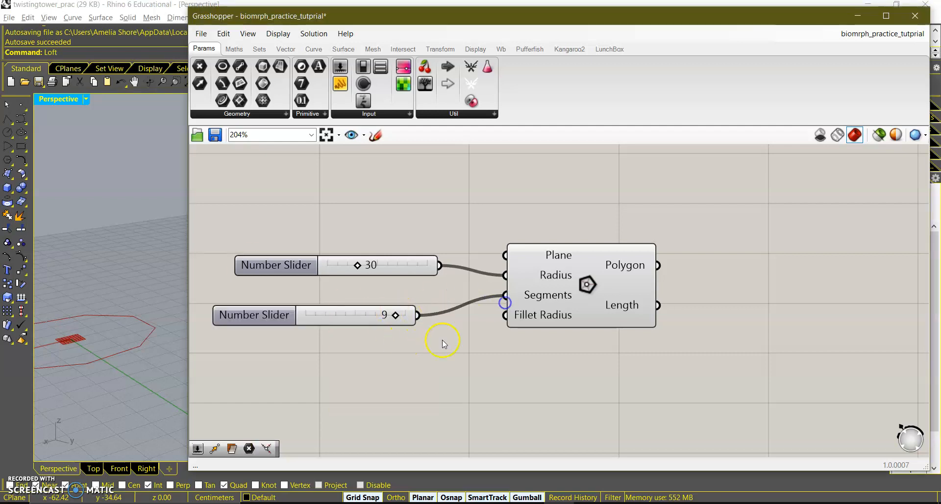
Add a number slider set to 5 and connect it to the Polygon's Fillet Radius input.
double_click(400, 350)
type("5")
key("Return")
left_click(410, 352)
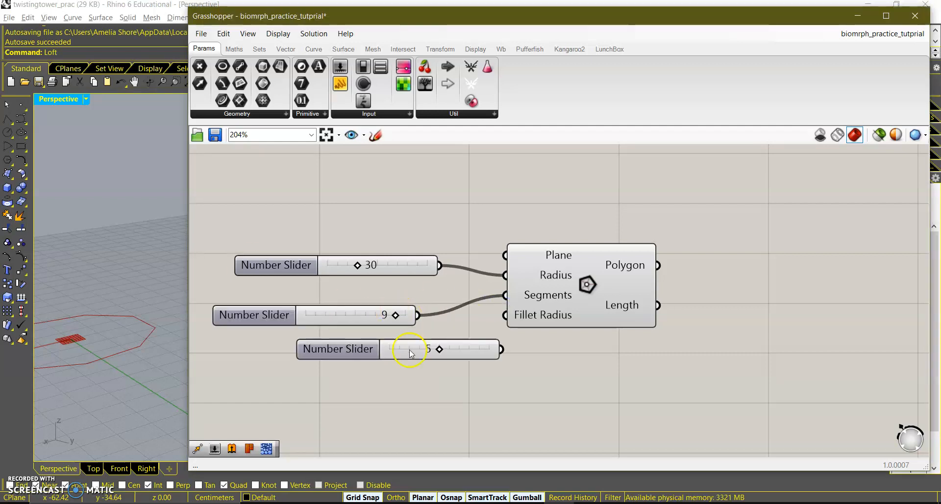
left_click_drag(502, 349, 505, 316)
scroll(507, 320, "down", 3)
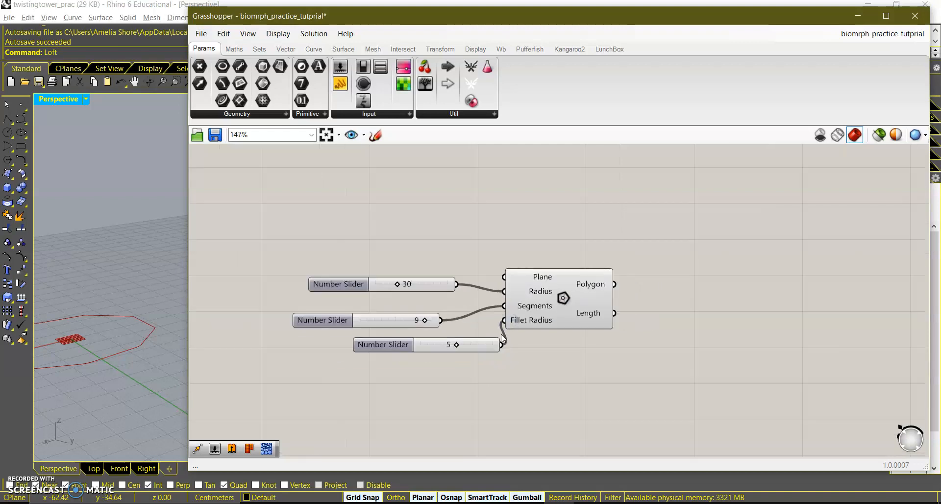
right_click_drag(535, 353, 530, 353)
left_click_drag(443, 284, 476, 296)
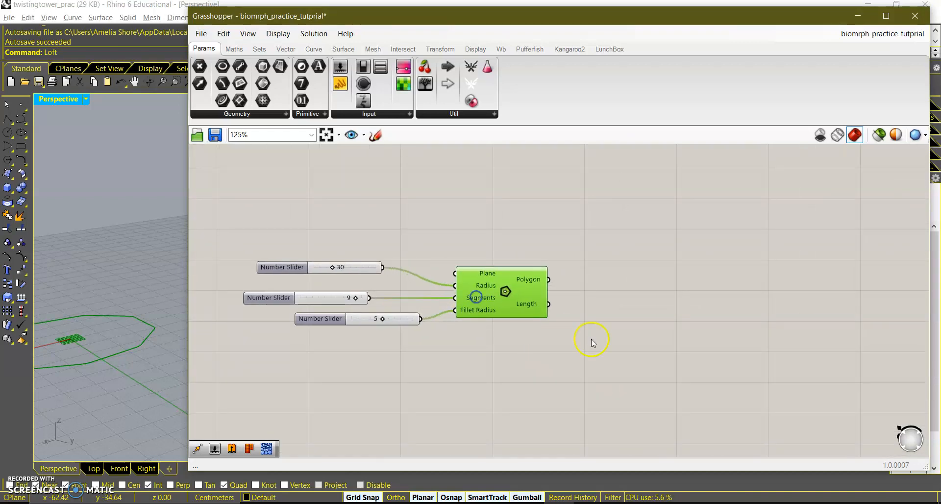
right_click_drag(680, 354, 482, 337)
double_click(578, 262)
type("loft")
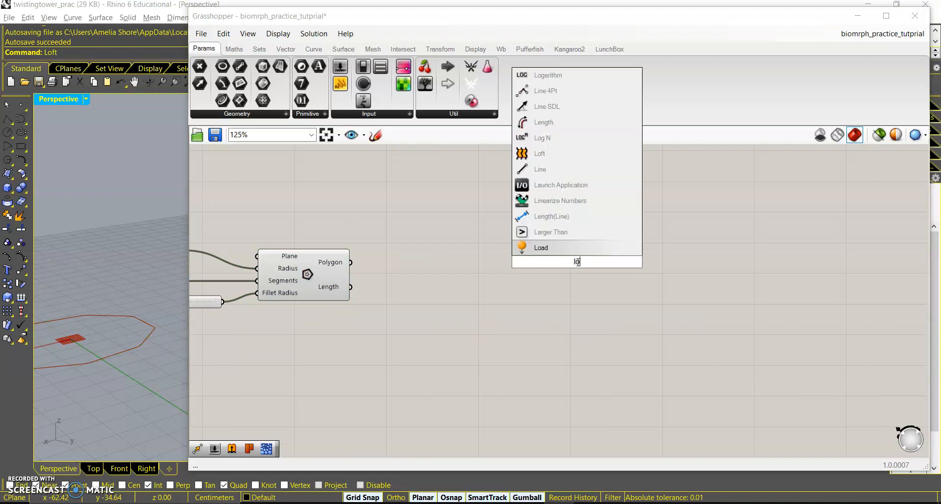
key("Return")
left_click_drag(351, 263, 468, 259)
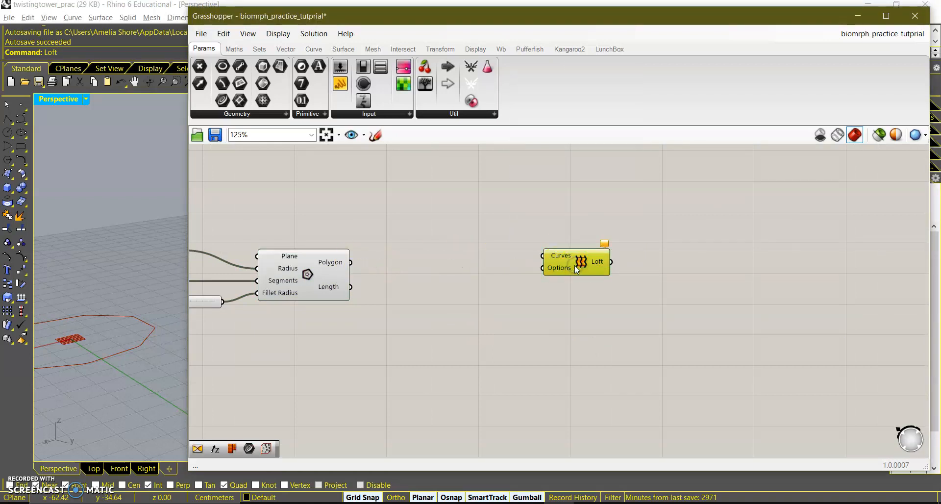
key("Delete")
Add a Move component and connect the Polygon output to its Geometry input.
double_click(468, 271)
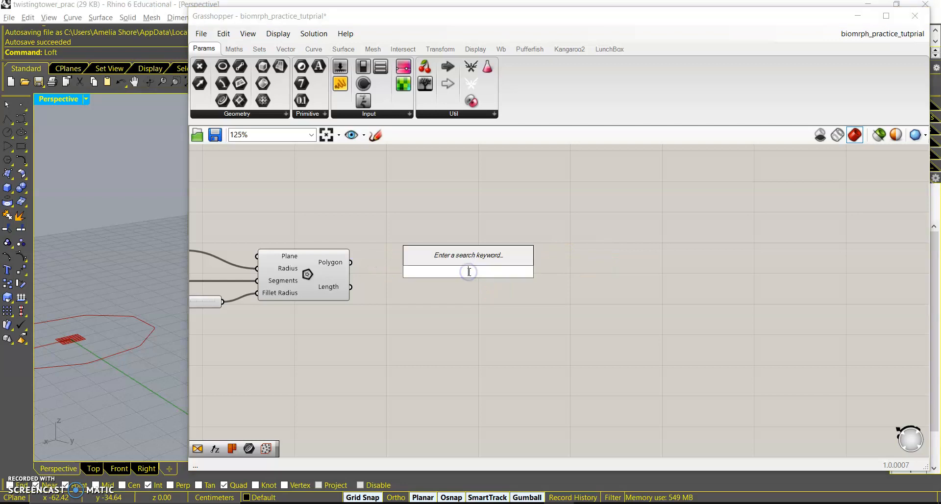
type("move")
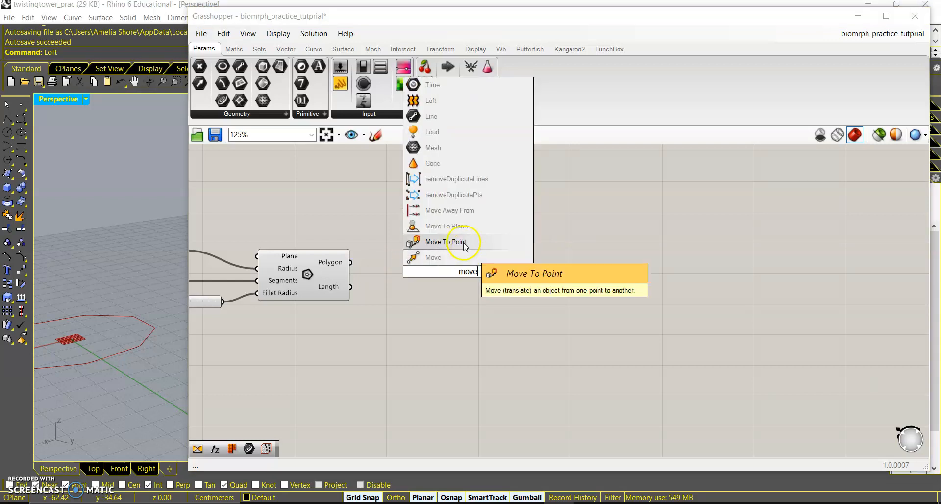
left_click(463, 258)
left_click_drag(349, 259, 454, 265)
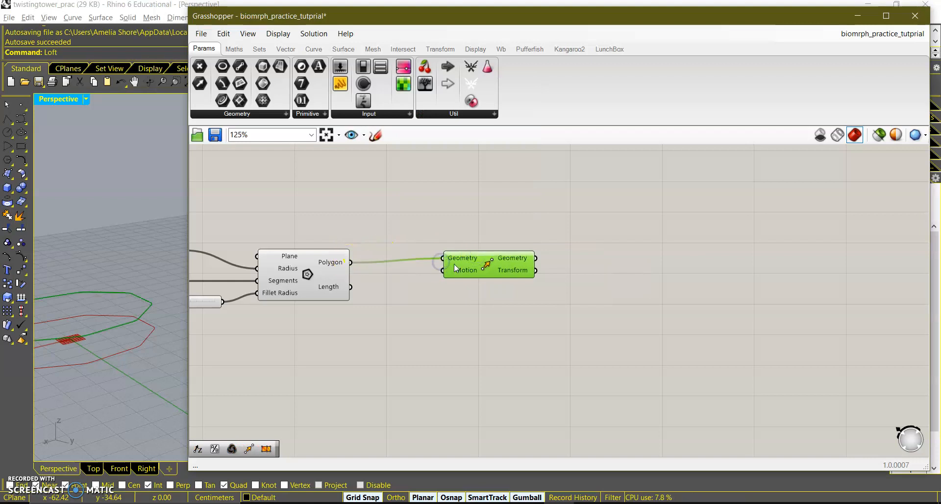
left_click_drag(516, 266, 587, 275)
Add a number slider set to 50 below the Move component.
left_click(436, 321)
double_click(436, 321)
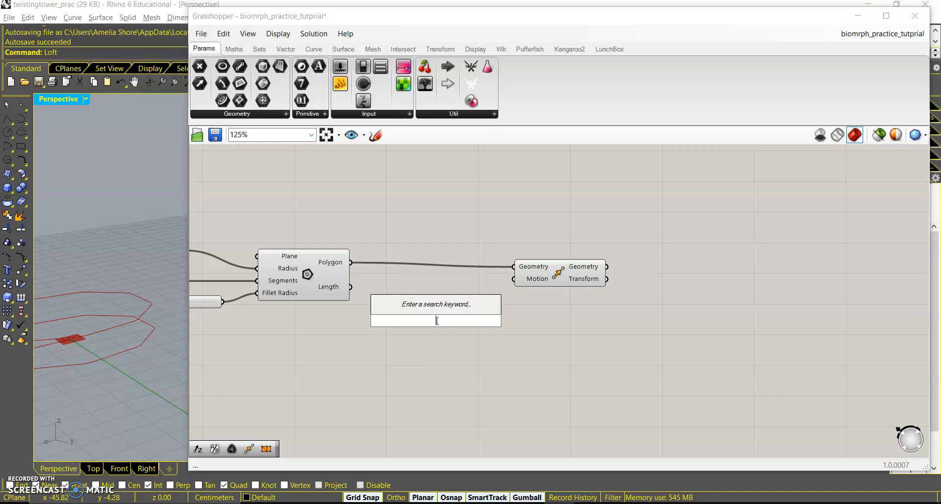
type("1")
key("BackSpace")
type("50")
key("Return")
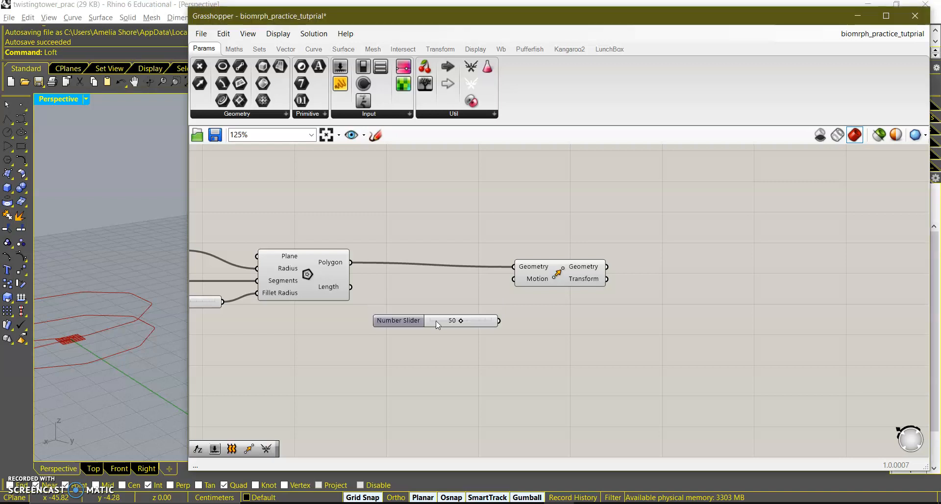
Add a Unit Z vector component next to the 50 slider.
left_click_drag(543, 271, 618, 220)
left_click(513, 298)
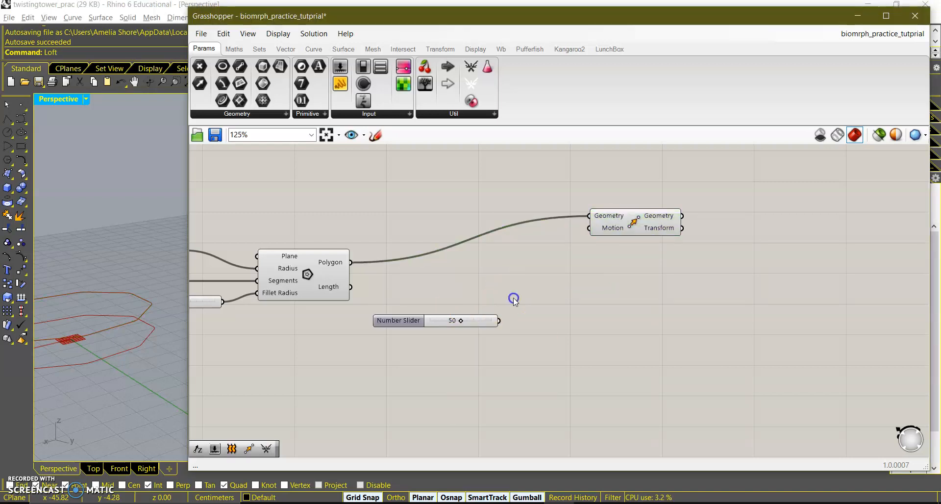
double_click(513, 298)
type("mo")
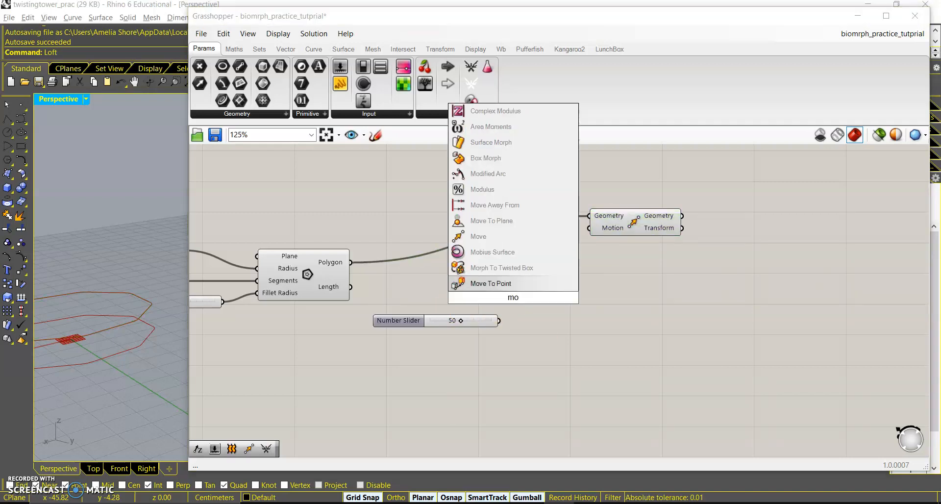
key("BackSpace")
key("BackSpace")
type("unit z")
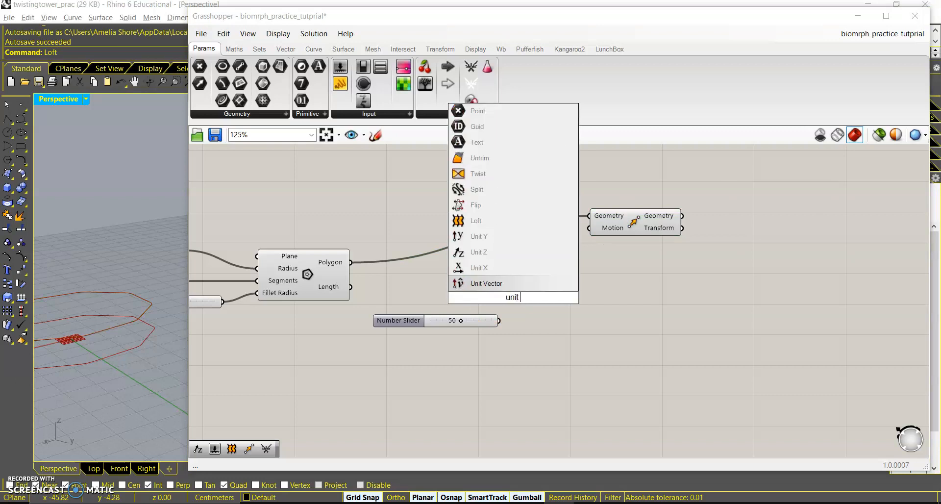
key("Return")
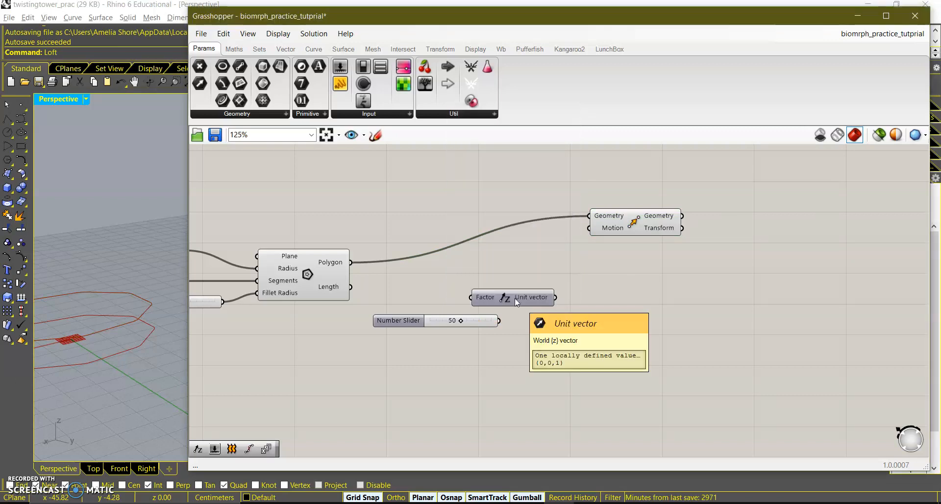
Connect the 50 slider to the Unit Z Factor and the unit vector to the Move's Motion input.
left_click(514, 298)
left_click_drag(500, 319, 424, 333)
left_click_drag(534, 295, 584, 231)
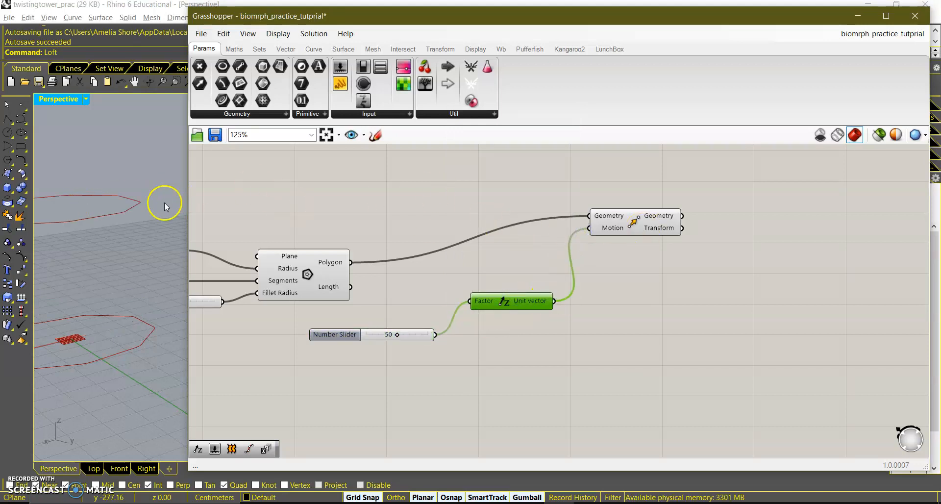
left_click_drag(635, 221, 605, 256)
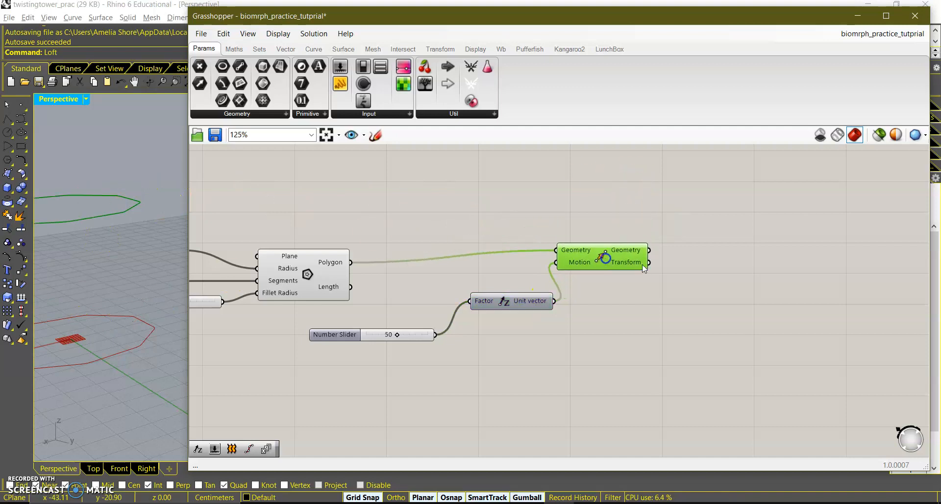
Add a Loft component and connect the polygon and the moved polygon to its Curves input.
right_click_drag(714, 278, 637, 290)
double_click(636, 289)
type("loft")
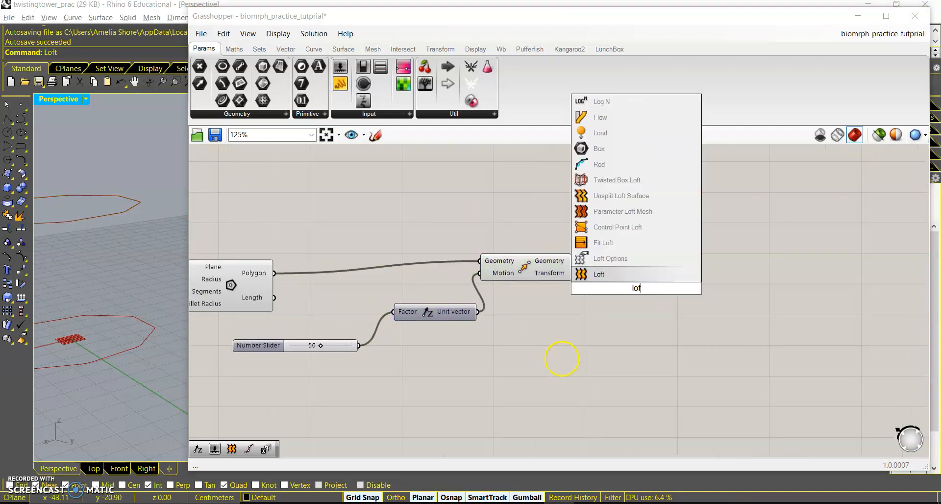
key("Return")
left_click_drag(572, 261, 602, 281)
left_click_drag(276, 272, 665, 273, "shift")
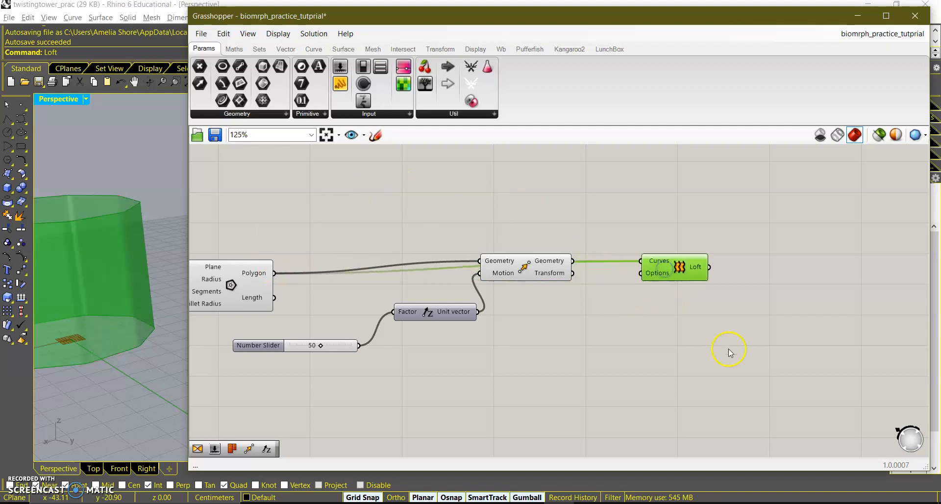
right_click_drag(660, 302, 490, 273)
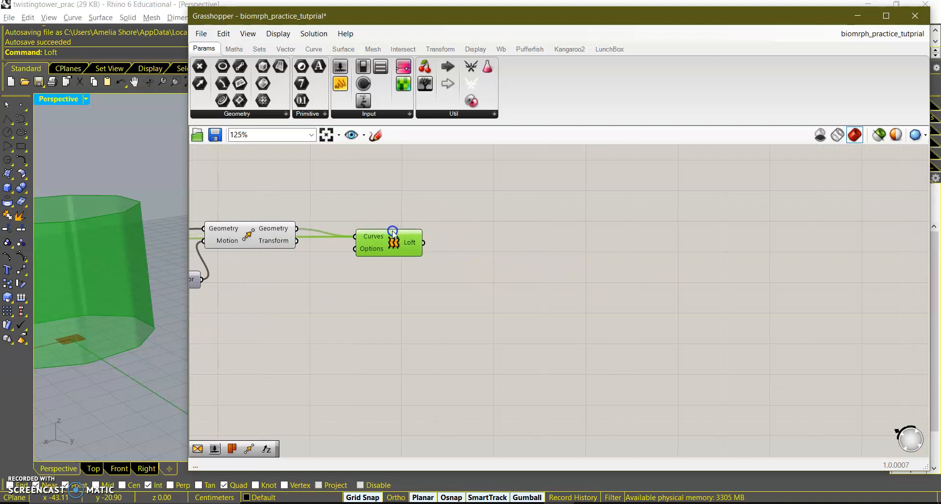
Add a Twist component to the canvas beside the Loft.
double_click(496, 269)
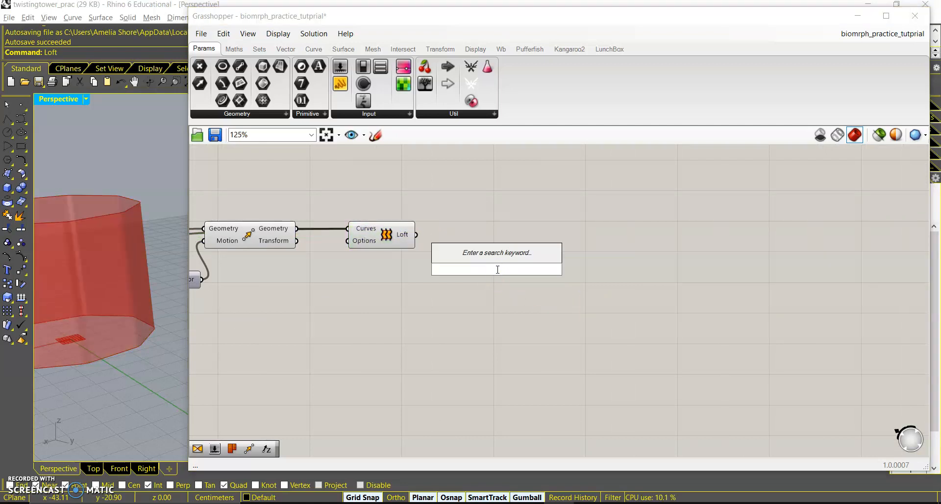
type("twist")
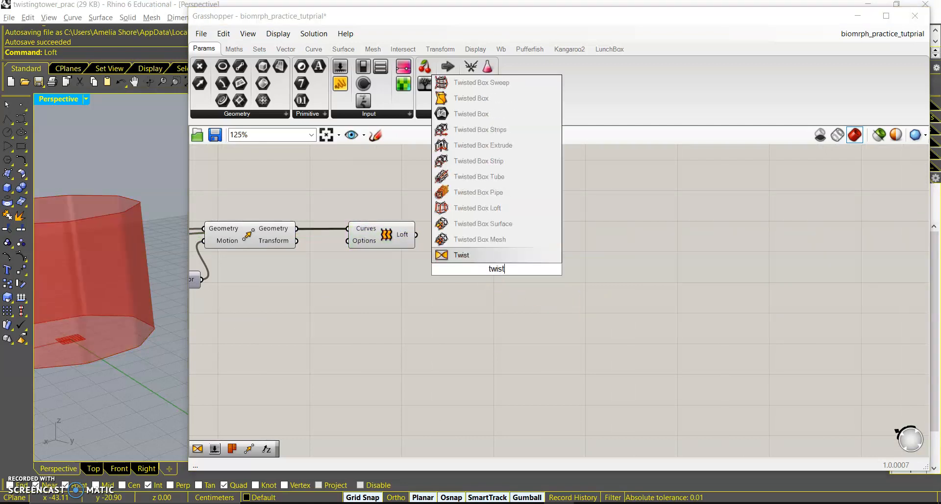
left_click(489, 255)
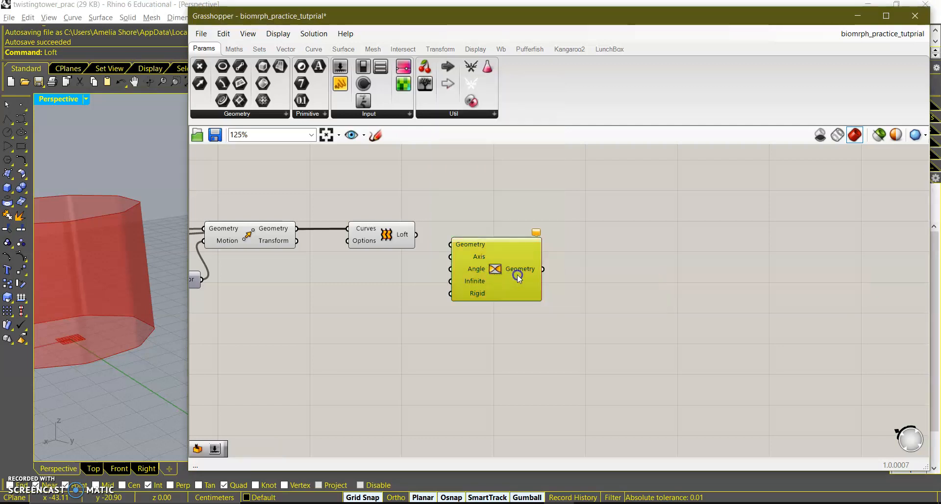
left_click_drag(507, 274, 554, 285)
left_click(557, 275)
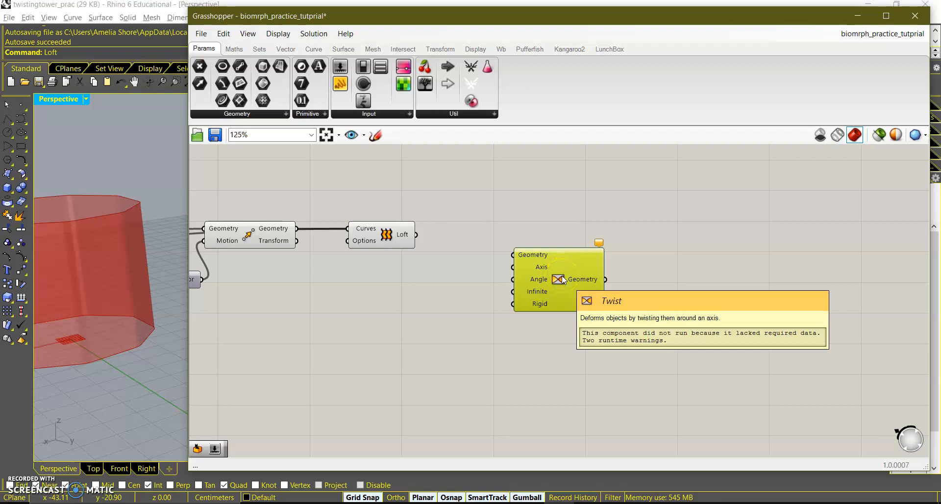
left_click(559, 277, "ctrl+alt")
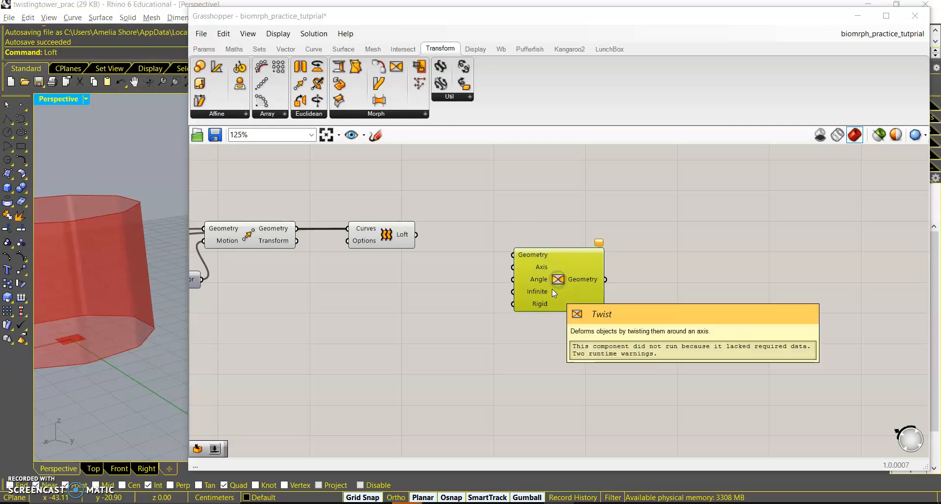
Connect the Loft output to the Twist component's Geometry input.
left_click_drag(551, 289, 526, 243)
left_click(414, 234)
left_click_drag(414, 234, 489, 209)
left_click_drag(546, 226, 597, 270)
scroll(652, 275, "down", 3)
scroll(502, 301, "up", 3)
left_click_drag(828, 245, 822, 285)
Add a Random component below the Move and Loft components.
double_click(548, 270)
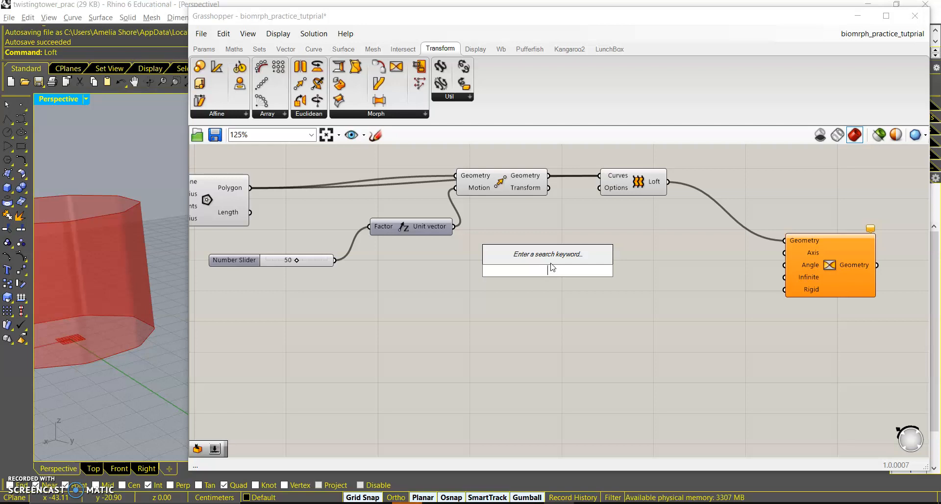
type("random")
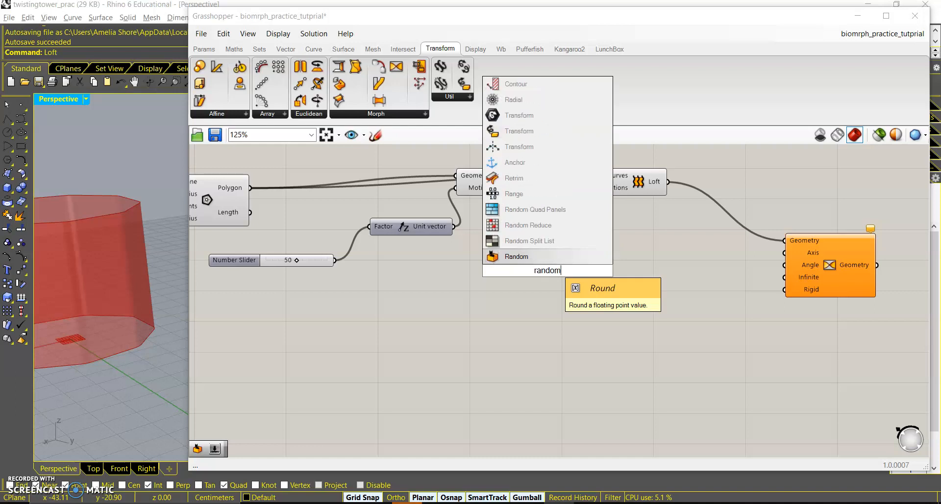
key("Return")
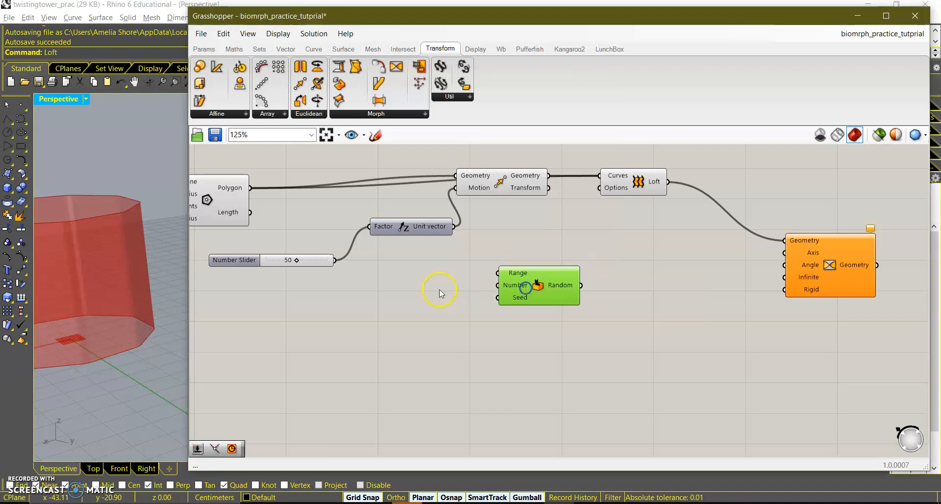
Add two number sliders set to 10 and connect them to the Random's Range and Seed inputs.
double_click(426, 289)
type("10")
key("Return")
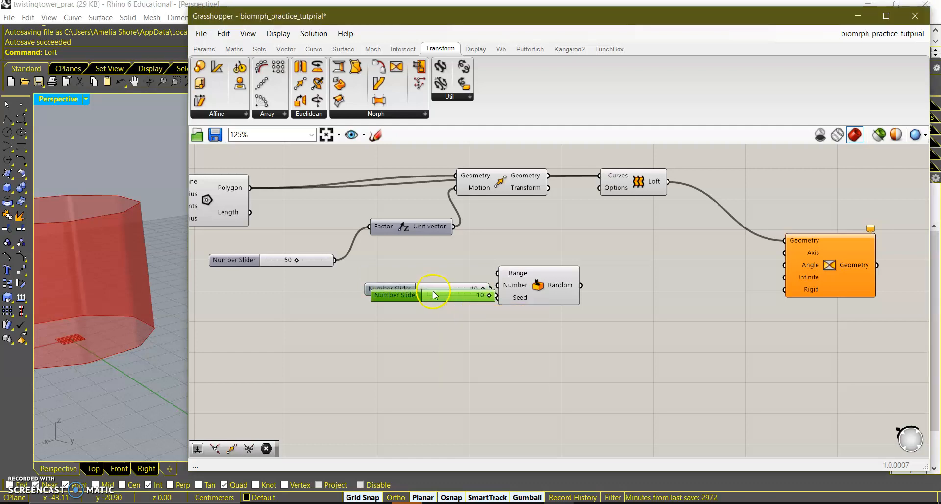
left_click_drag(442, 291, 457, 271, "alt")
left_click_drag(275, 259, 281, 233)
left_click_drag(393, 275, 322, 287)
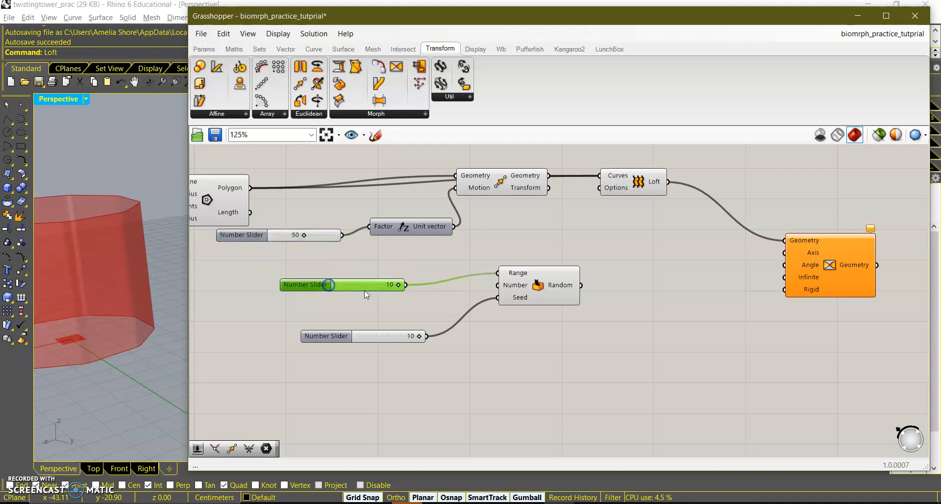
Add a number slider set to 3 and connect it to the Random's Number input.
double_click(338, 304)
type("3")
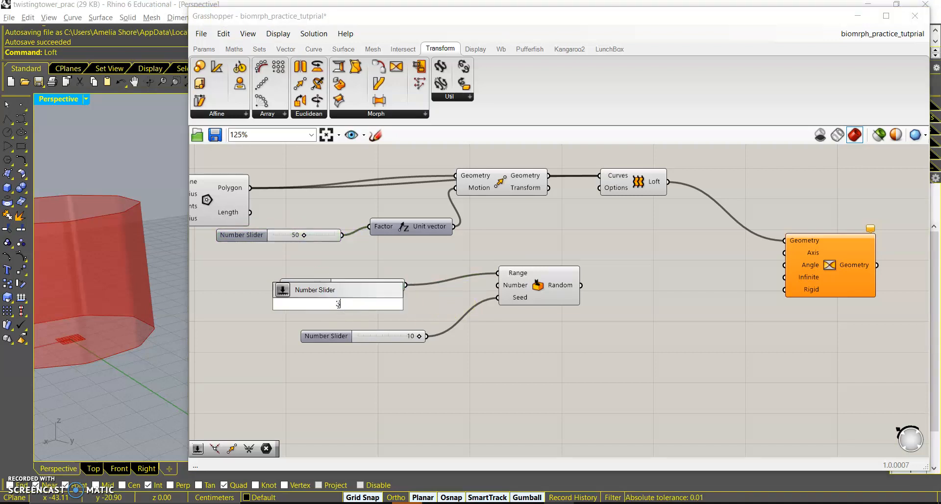
key("Return")
left_click_drag(401, 304, 458, 307)
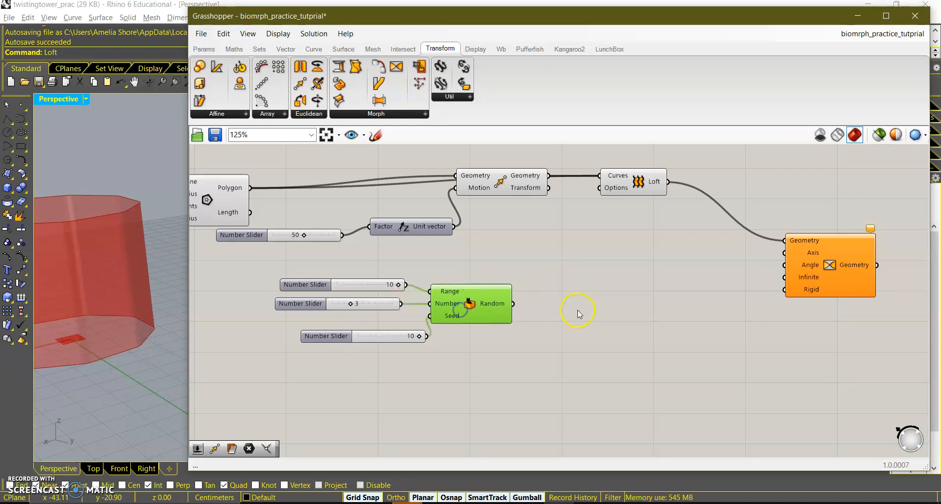
Add a Numbers to Points component and connect the Random output to its Numbers input.
double_click(549, 304)
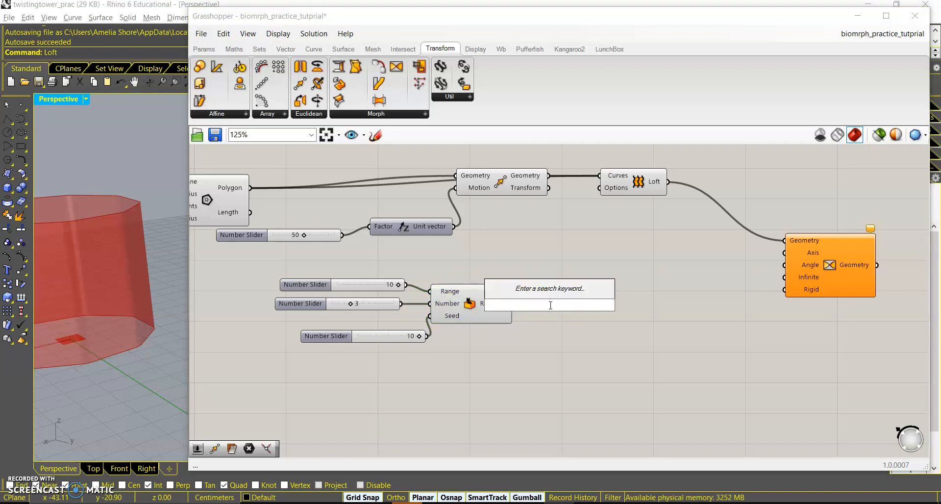
type("number")
type("s to")
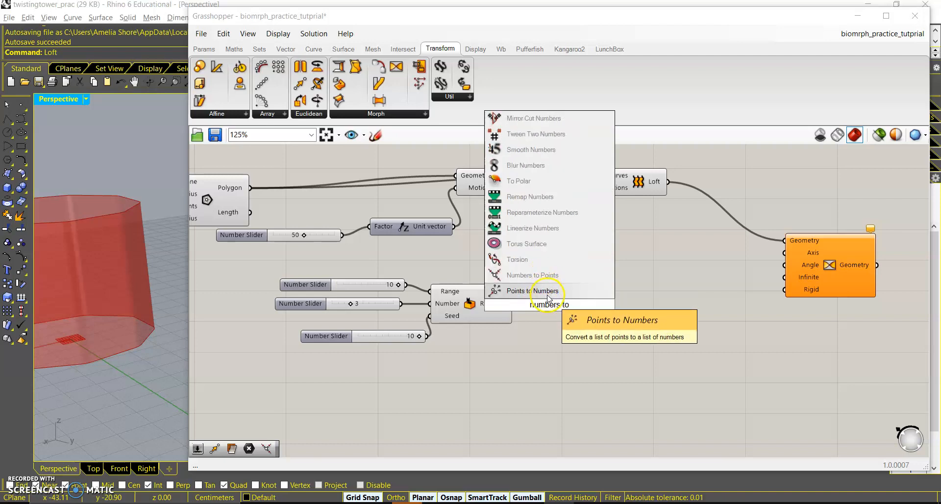
left_click(539, 275)
left_click_drag(568, 308, 593, 309)
left_click_drag(513, 305, 548, 303)
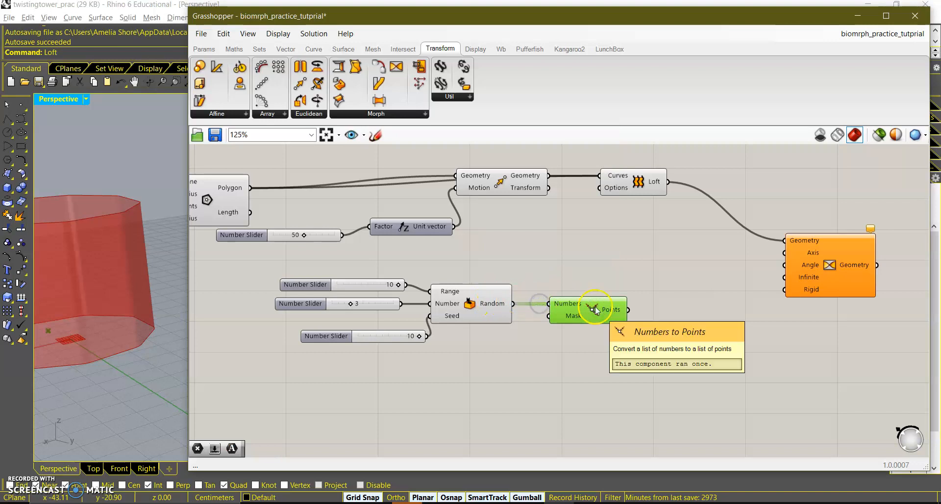
Add a Line SDL component and connect the Points output to its Start input.
left_click_drag(829, 258, 887, 241)
right_click_drag(810, 301, 685, 285)
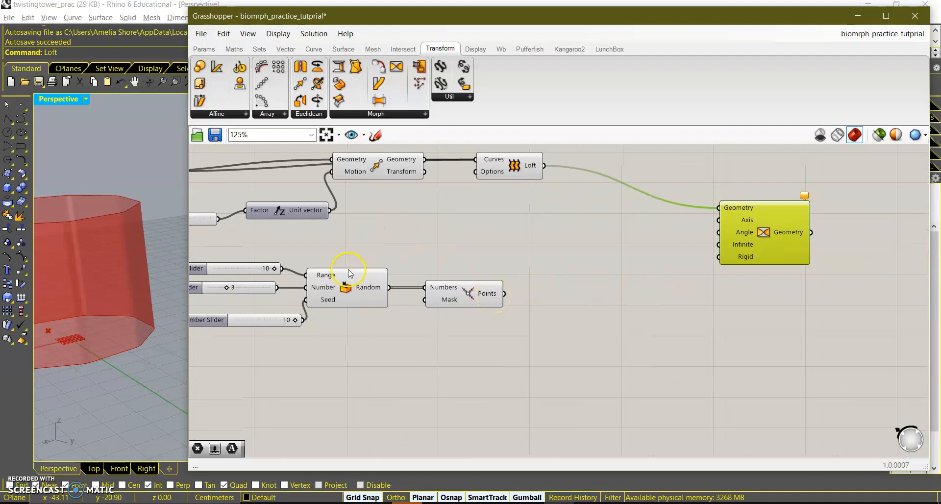
double_click(558, 294)
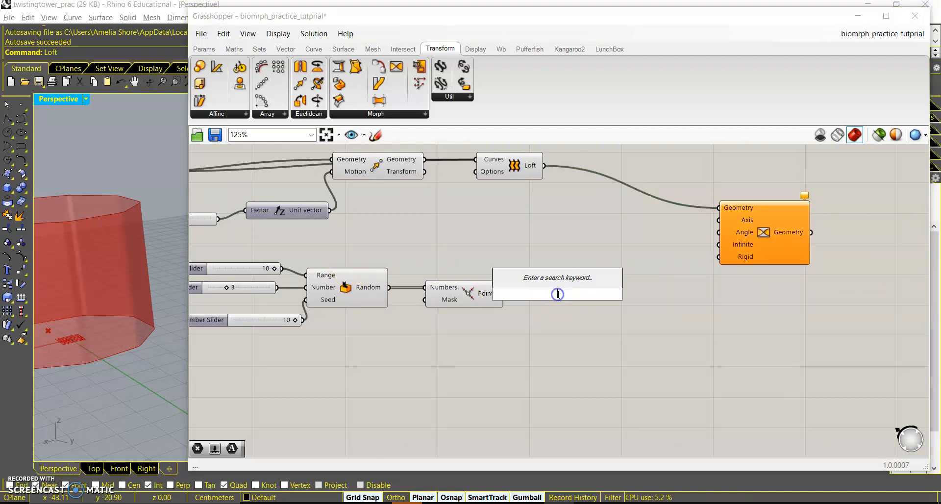
type("sdl")
key("Return")
left_click_drag(558, 294, 613, 318)
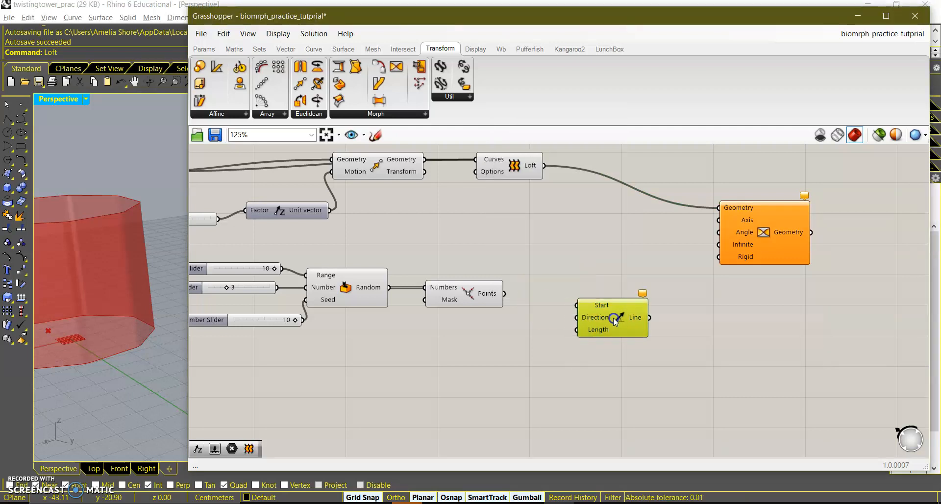
left_click_drag(505, 294, 571, 302)
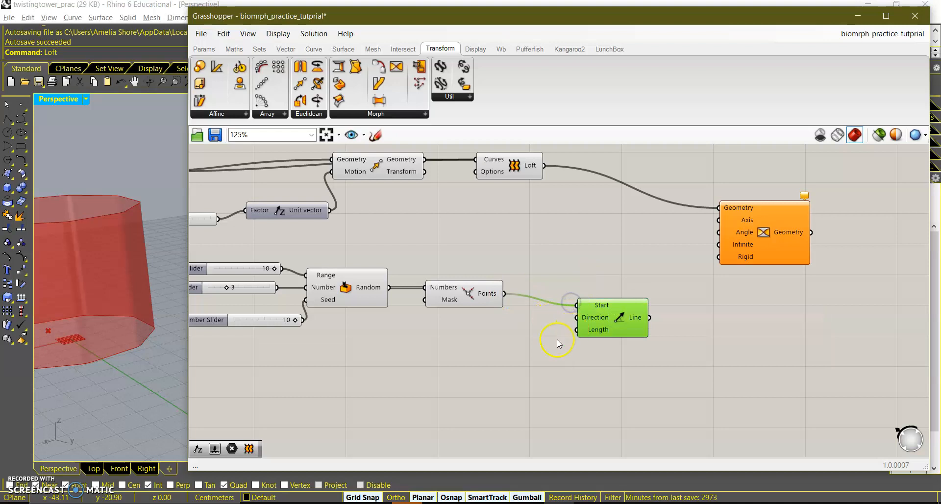
Rearrange the slider group and set the Random's seed slider to 6.
right_click_drag(470, 337, 552, 326)
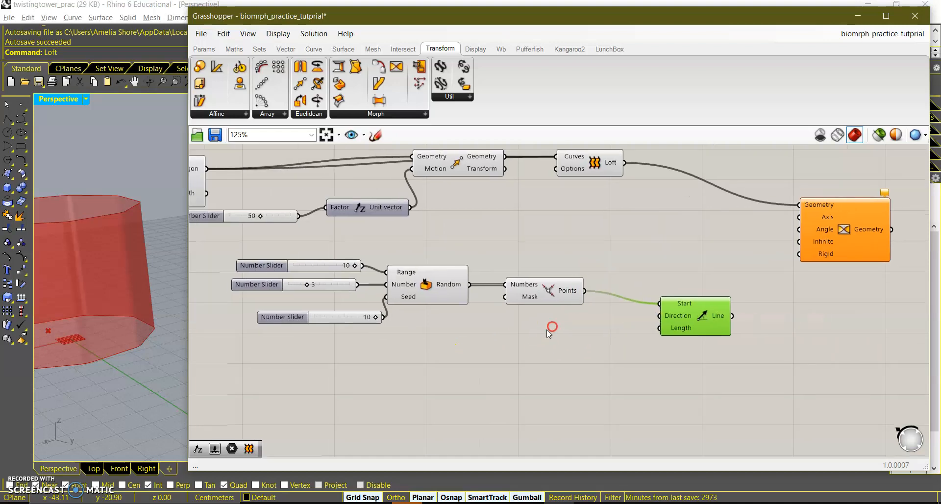
right_click_drag(416, 289, 469, 292)
left_click_drag(426, 321, 406, 319)
left_click(588, 291)
right_click_drag(507, 319, 632, 323)
scroll(128, 305, "down", 3)
scroll(118, 306, "up", 3)
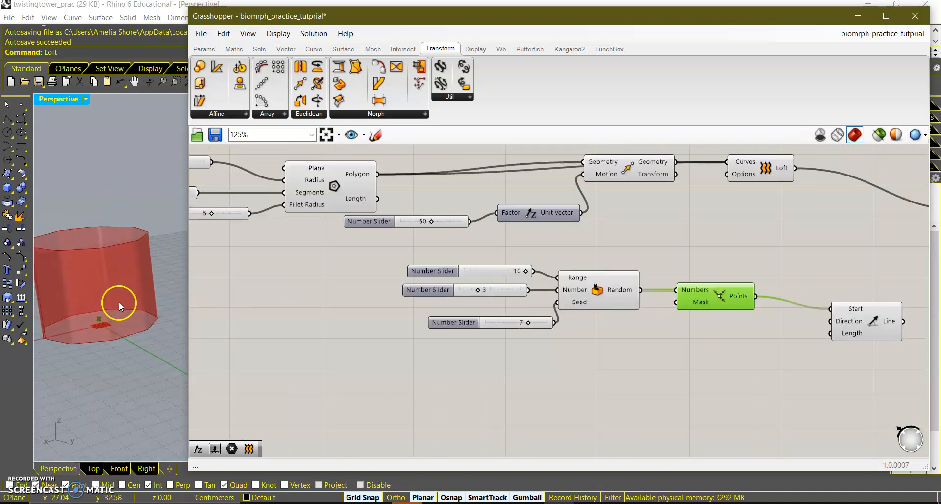
scroll(112, 303, "down", 3)
scroll(115, 297, "up", 3)
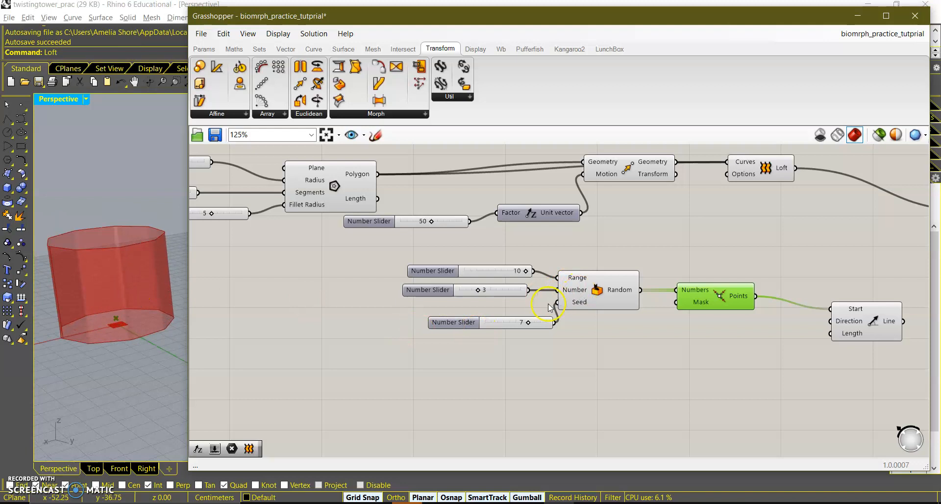
left_click_drag(529, 324, 470, 313)
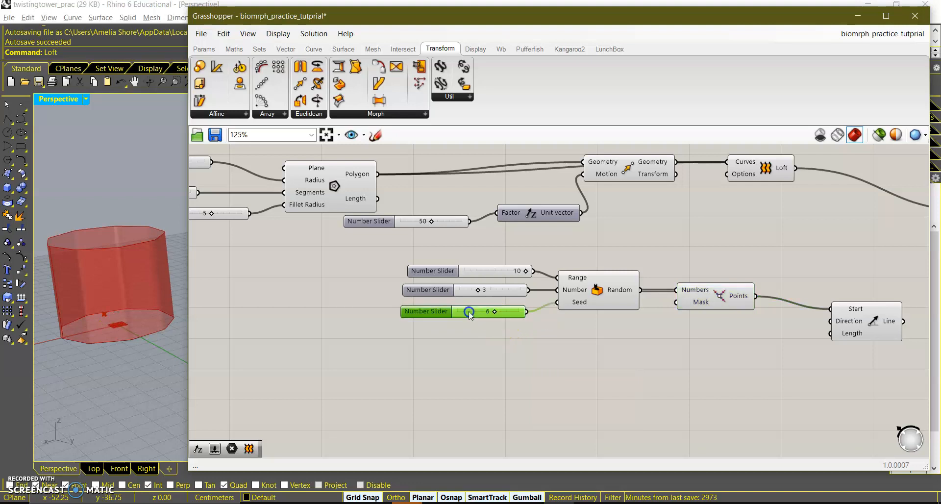
right_click_drag(564, 338, 436, 331)
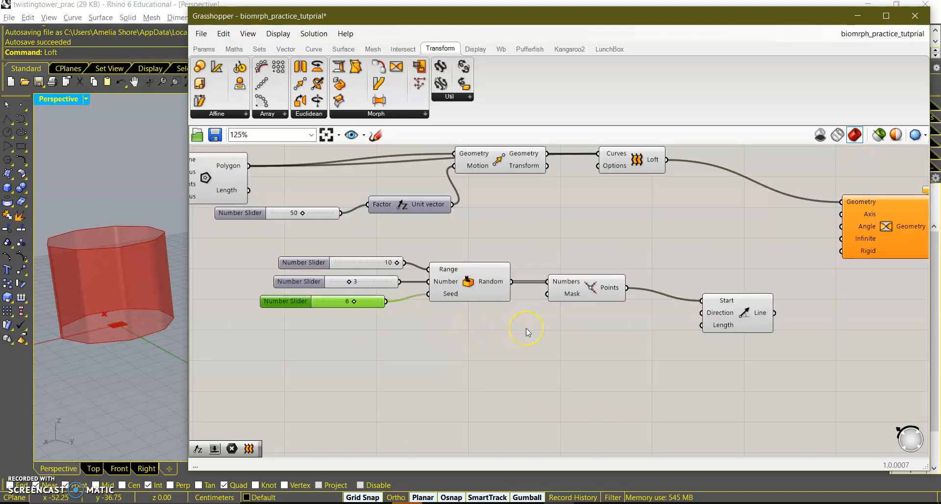
Connect the Line output to the Twist component's Axis input.
left_click_drag(739, 319, 713, 301)
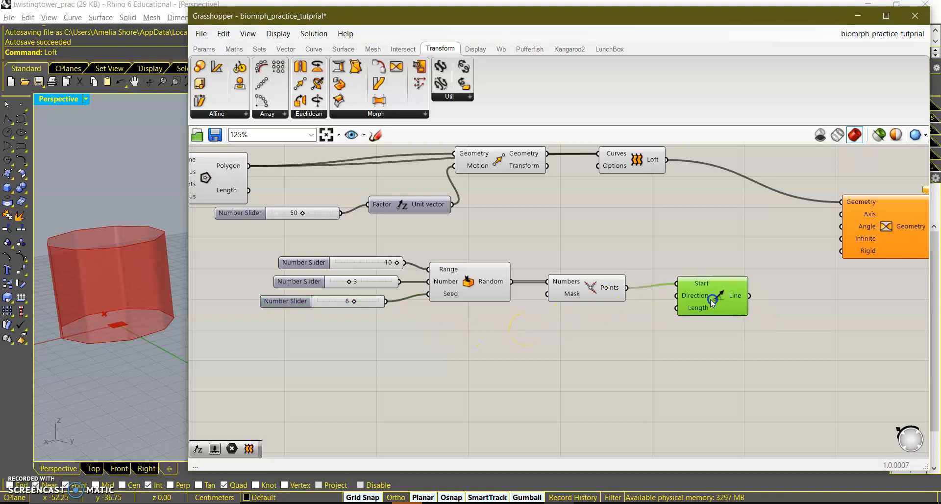
right_click_drag(776, 360, 606, 324)
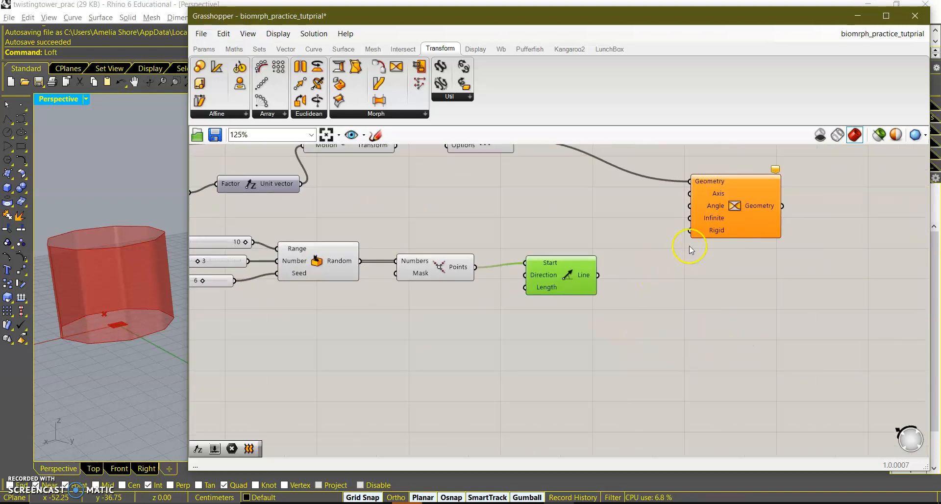
left_click_drag(597, 276, 815, 235)
left_click(684, 281)
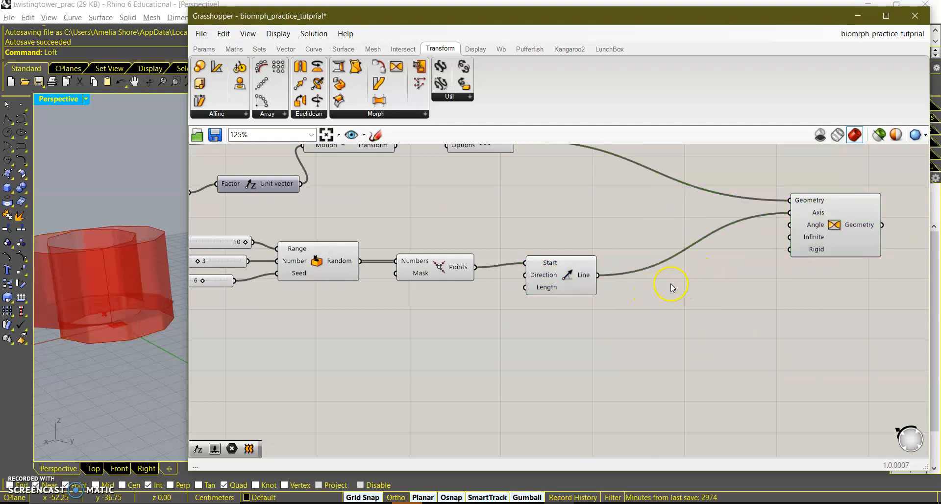
Add a number slider set to 8 and connect it to the Twist's Angle input.
double_click(674, 285)
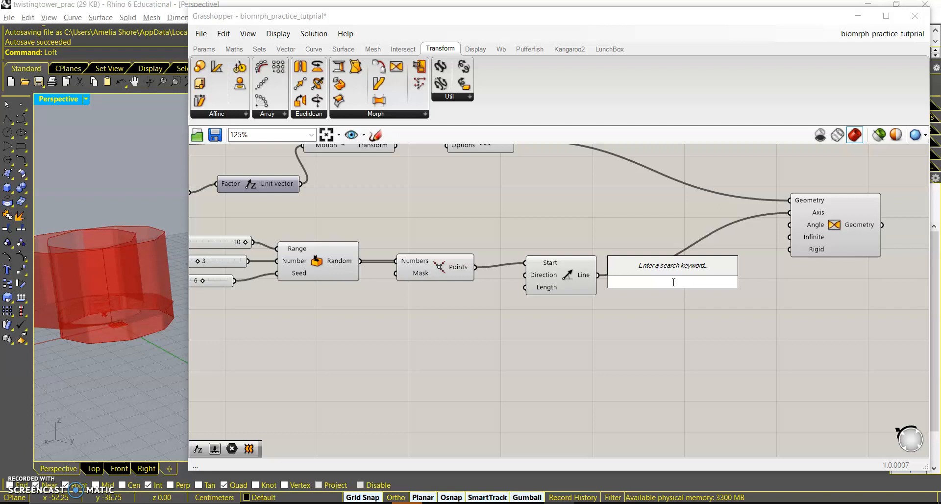
type("8")
key("Return")
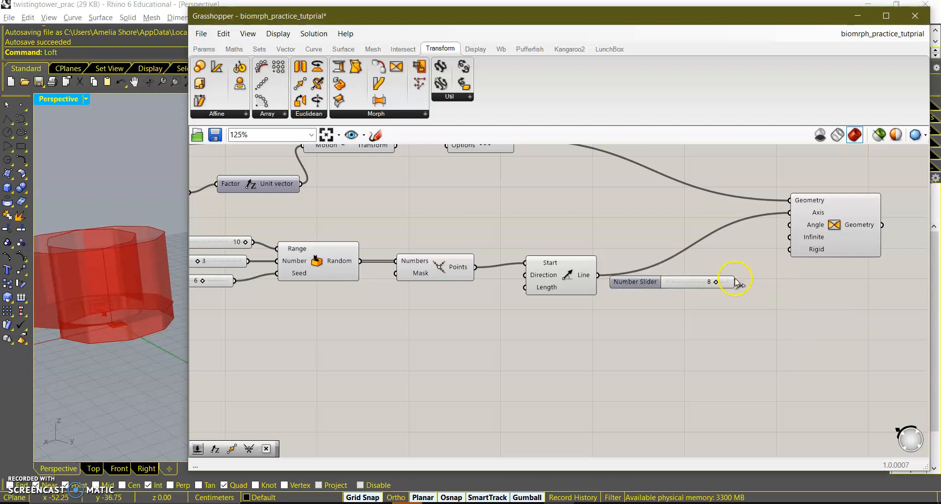
left_click_drag(735, 282, 798, 229)
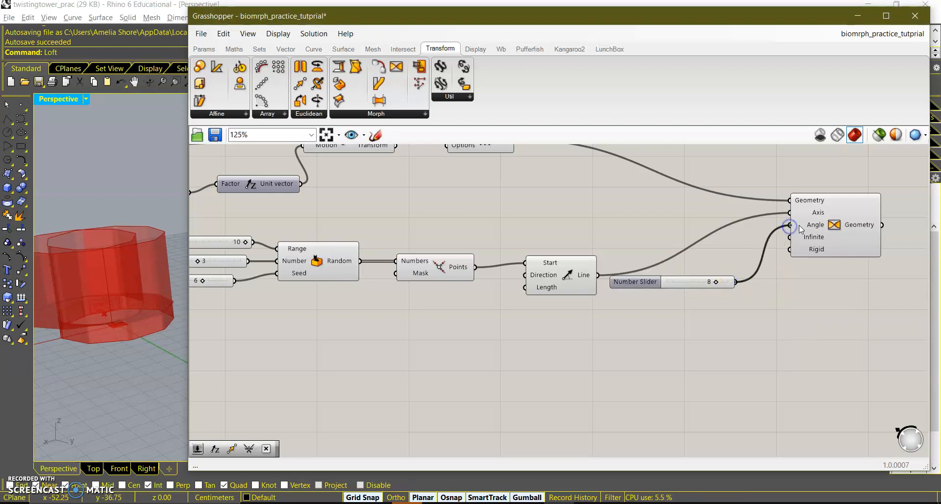
Review the whole definition on the canvas and the twisted tower in the viewport.
scroll(87, 305, "down", 5)
mouse_move(86, 305)
right_mouse_down()
mouse_move(101, 297)
mouse_move(87, 297)
right_mouse_up()
left_click(582, 273)
scroll(582, 274, "down", 4)
left_click(528, 219)
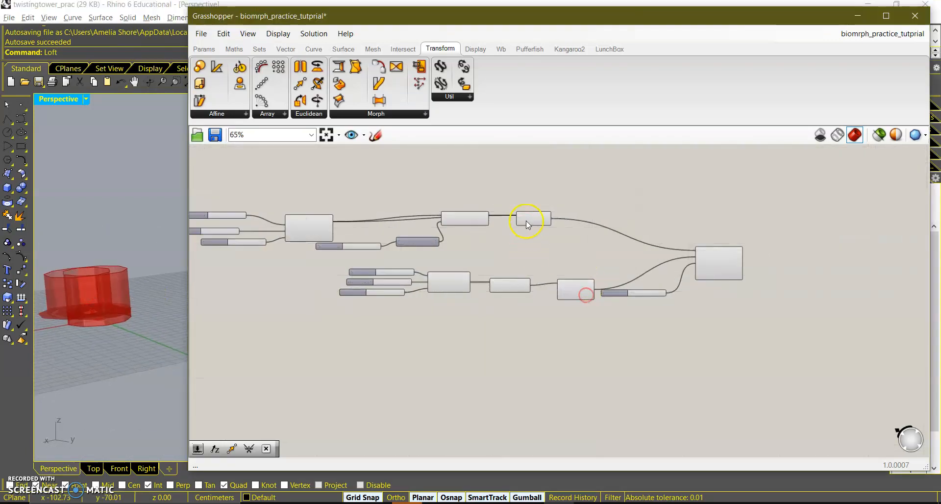
middle_click(531, 222)
left_click(568, 184)
right_click_drag(511, 244, 551, 252)
scroll(588, 300, "up", 2)
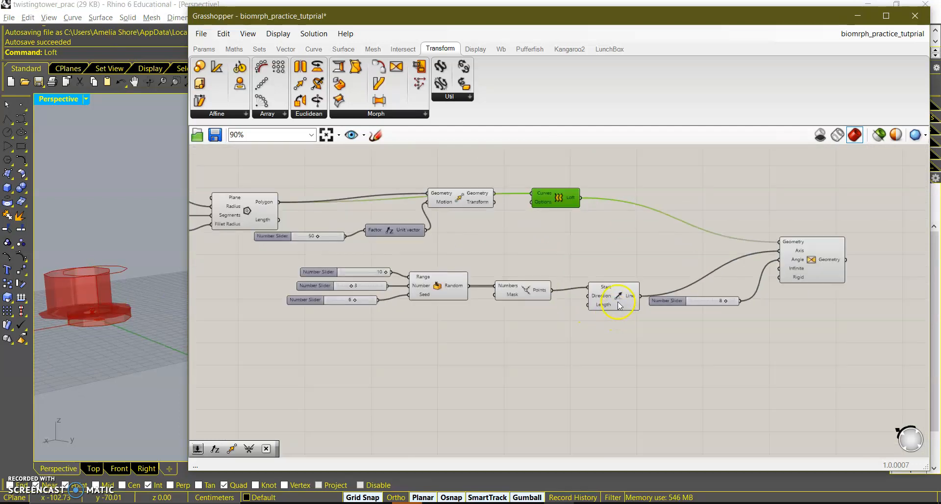
Reposition the Line component and lower the Twist angle slider to 1.
left_click_drag(610, 300, 612, 264)
left_click(705, 303)
scroll(705, 308, "up", 5)
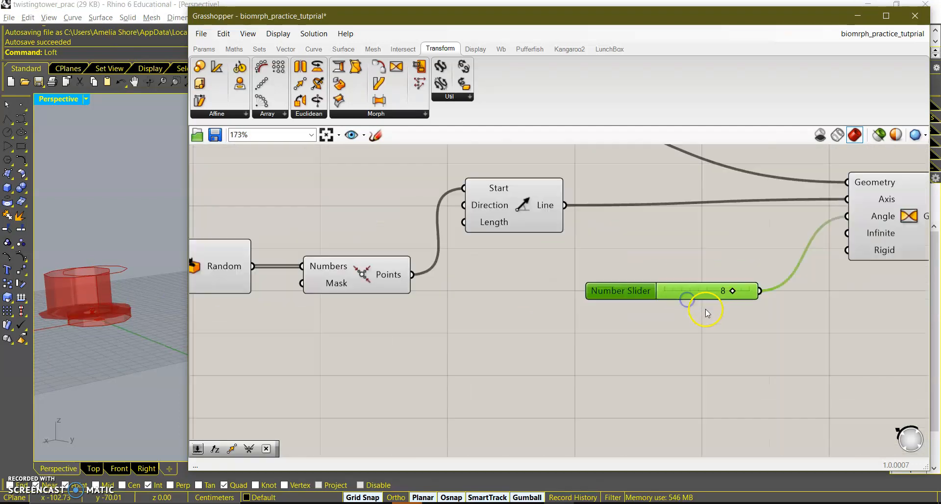
left_click_drag(742, 285, 667, 284)
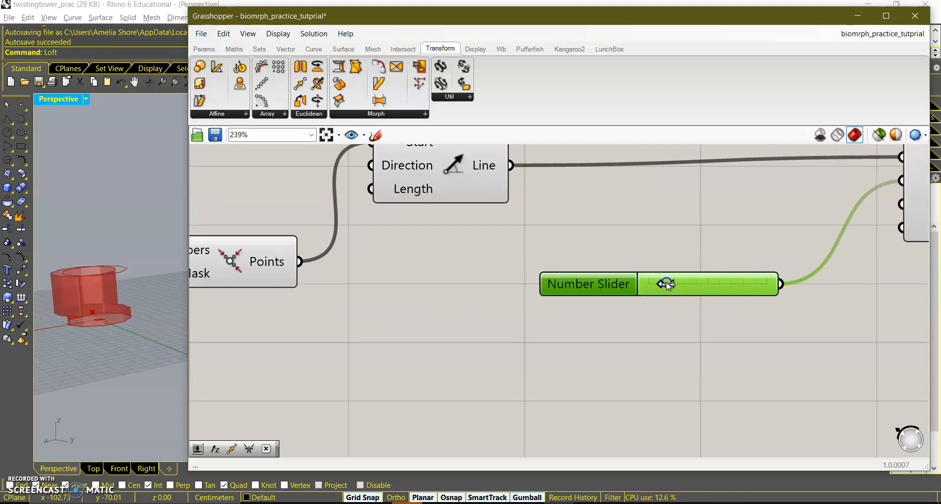
Rearrange the polygon sliders and set the Unit vector factor slider to 97.
scroll(621, 298, "down", 3)
right_click_drag(469, 306, 663, 373)
right_click_drag(434, 296, 525, 319)
right_click_drag(406, 311, 546, 330)
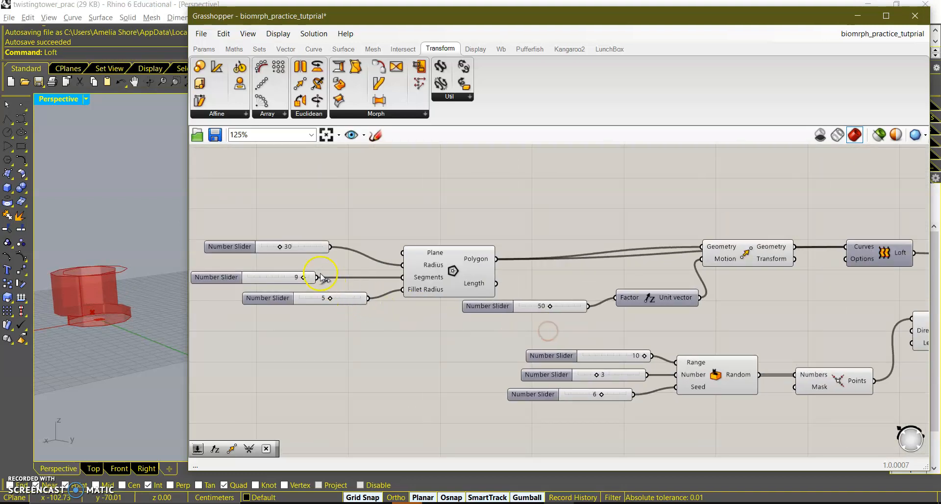
left_click_drag(552, 306, 579, 306)
Rearrange the angle slider and the Line component on the canvas.
right_click_drag(657, 344, 379, 226)
right_click_drag(772, 313, 593, 290)
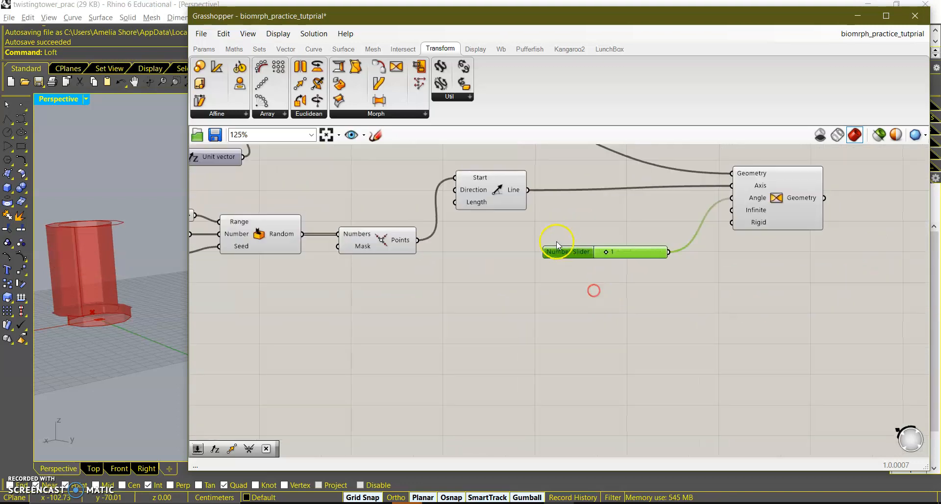
right_click_drag(557, 245, 624, 259)
left_click_drag(554, 203, 547, 277)
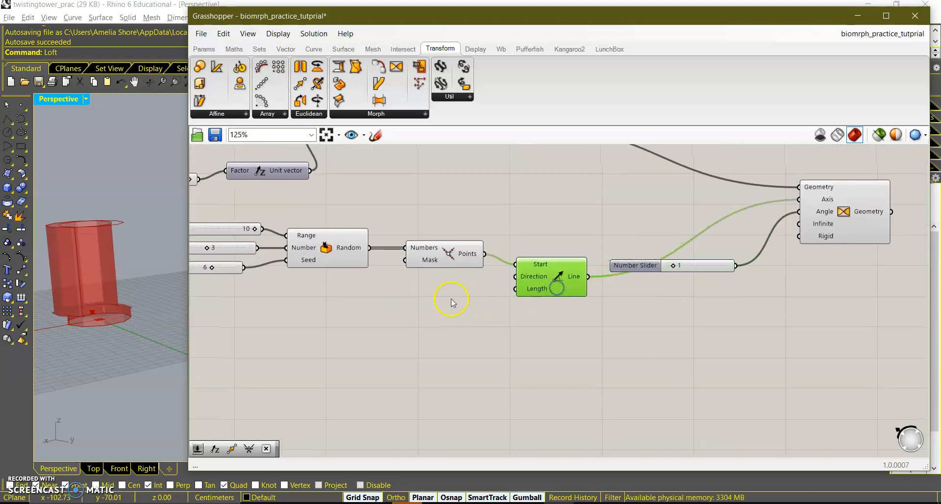
Add a number slider, connect it to the Line's Length input, and set it to 100.
left_click(466, 296)
double_click(466, 297)
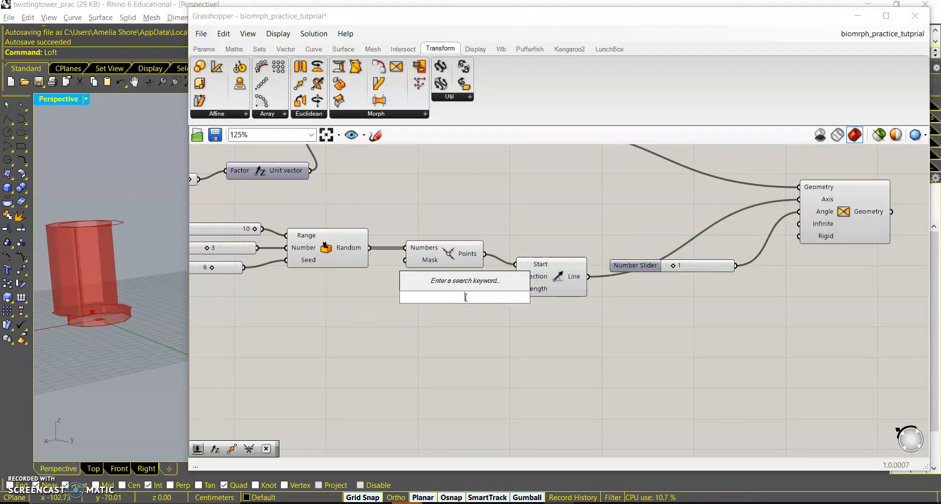
type("50")
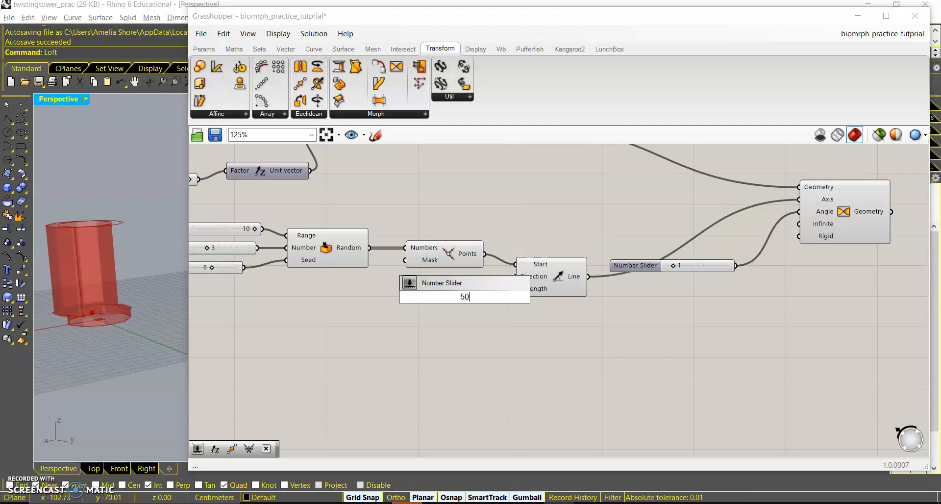
key("Return")
left_click_drag(464, 297, 514, 289)
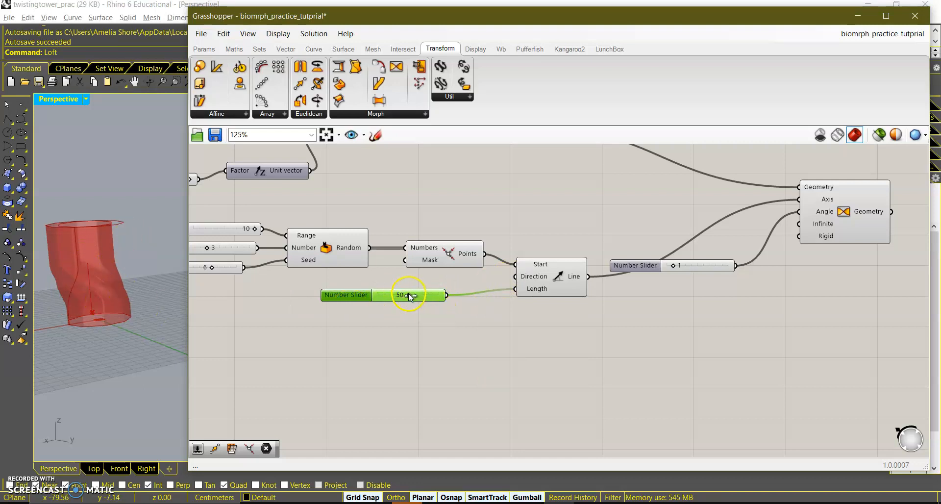
left_click_drag(409, 296, 385, 300)
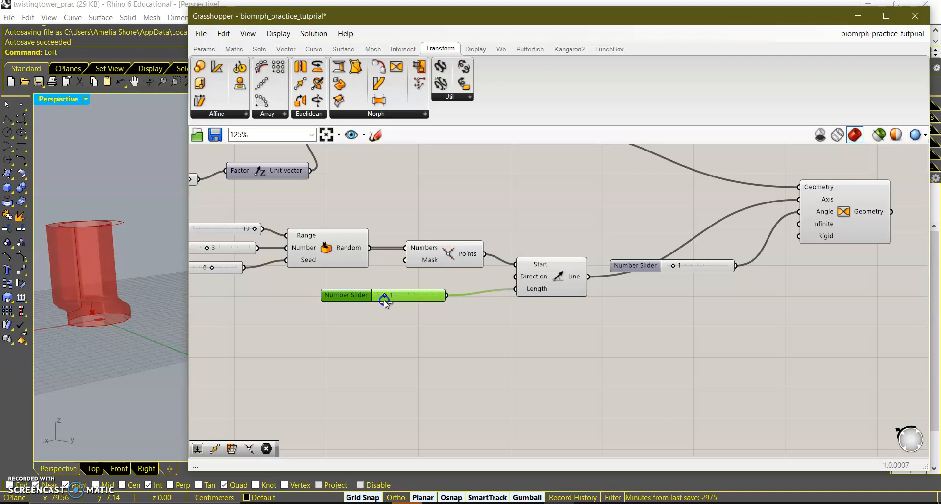
left_click_drag(384, 300, 469, 300)
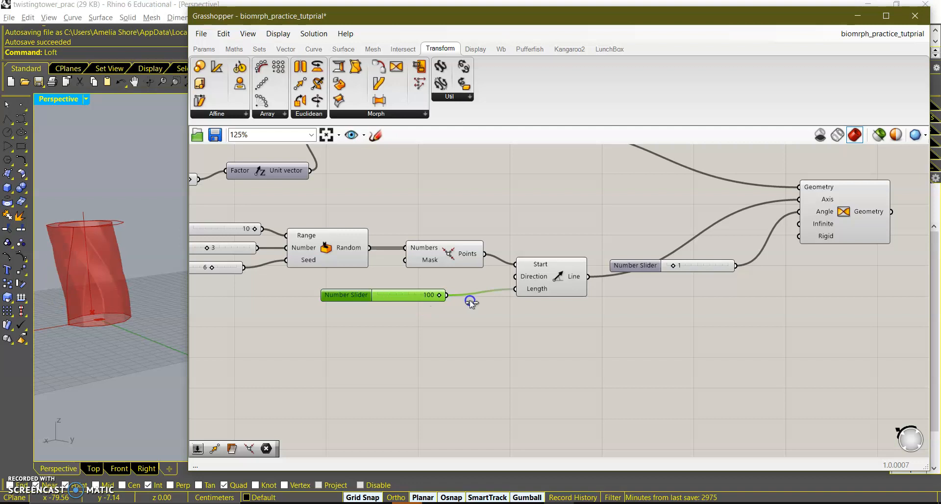
Reposition the Line component, switch the Twist's Angle input to Degrees, and set the angle slider to 10.
left_click_drag(531, 283, 572, 201)
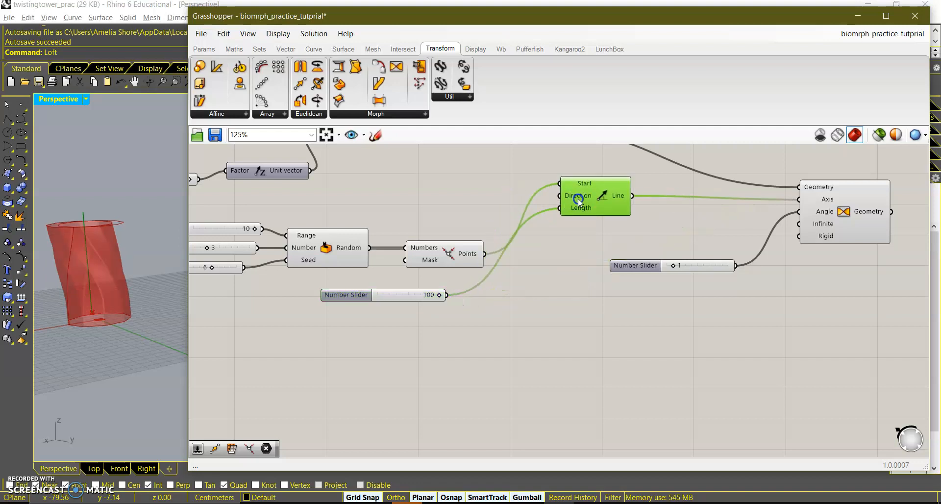
left_click_drag(663, 272, 686, 251)
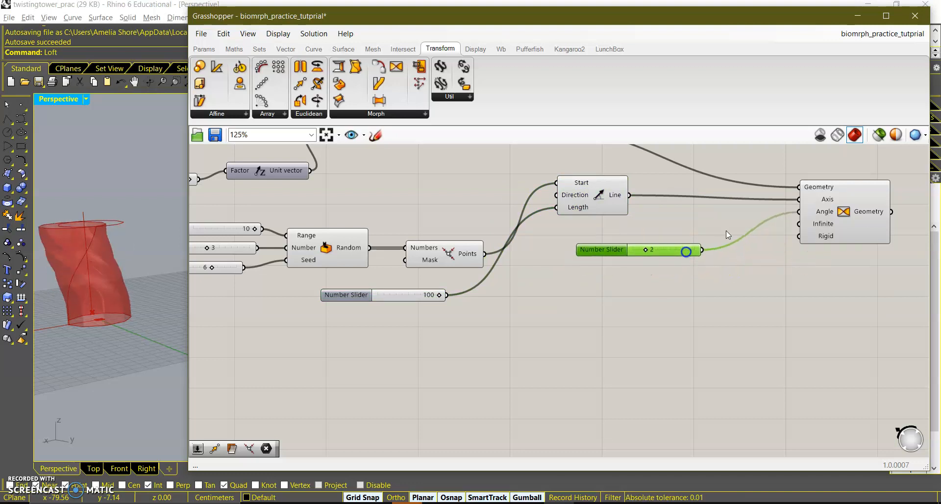
right_click(811, 214)
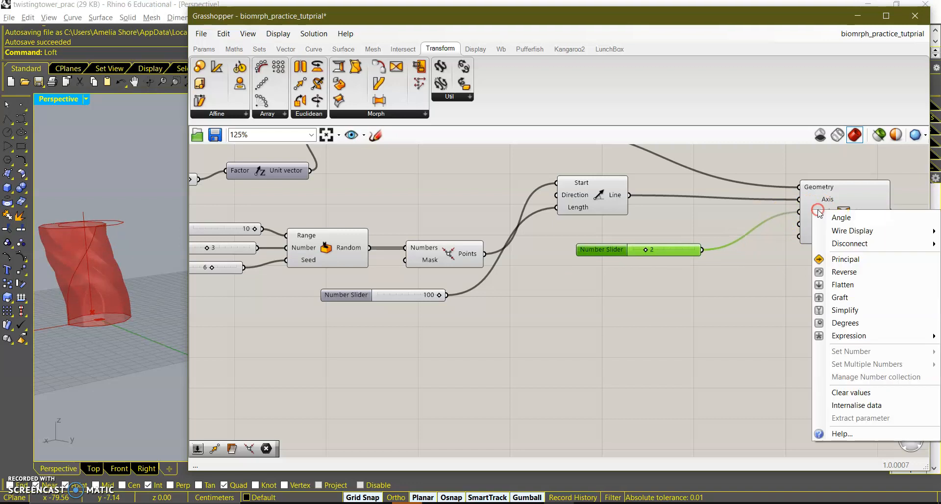
left_click(846, 323)
left_click_drag(646, 250, 707, 254)
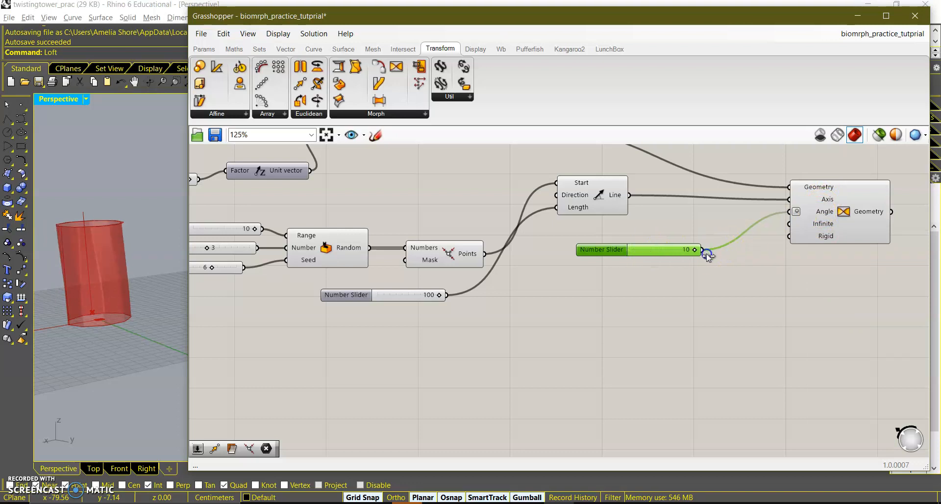
left_click_drag(663, 255, 664, 255)
Turn off Degrees on the Twist's Angle input with the angle slider at 5.
right_click(822, 213)
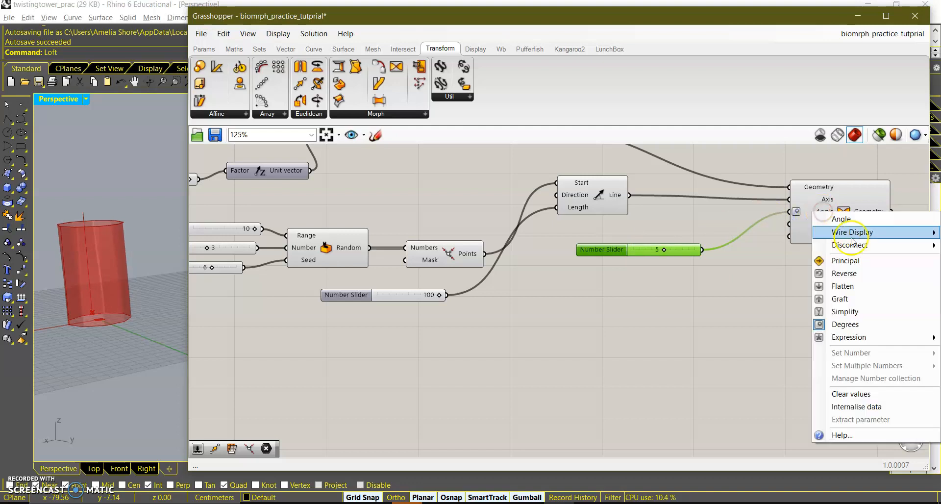
left_click(853, 323)
left_click_drag(680, 255, 699, 248)
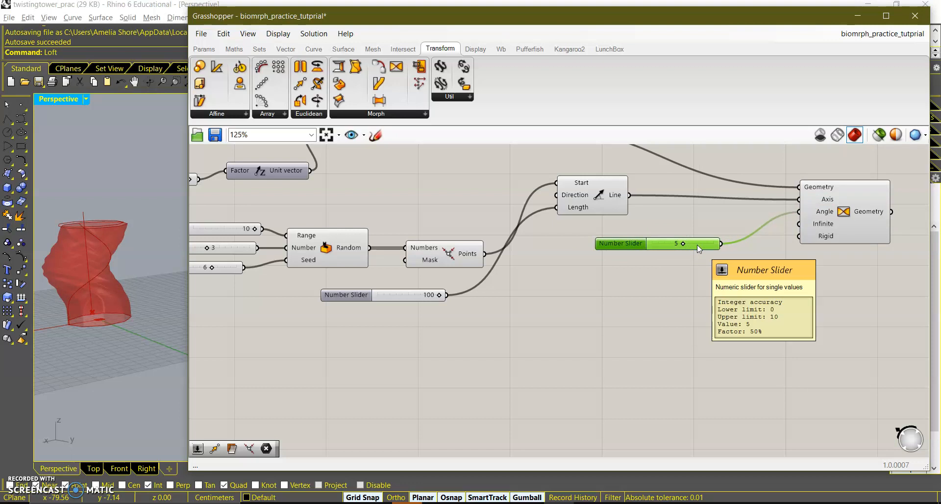
Add a Mesh Surface component and connect the Twist's Geometry output to its Surface input.
scroll(697, 245, "down", 3)
left_click_drag(548, 253, 548, 234)
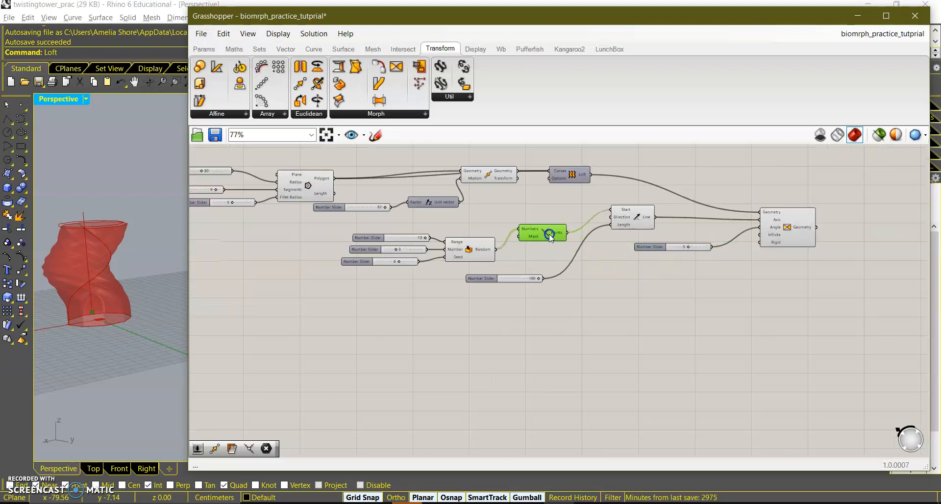
right_click_drag(760, 298, 768, 322)
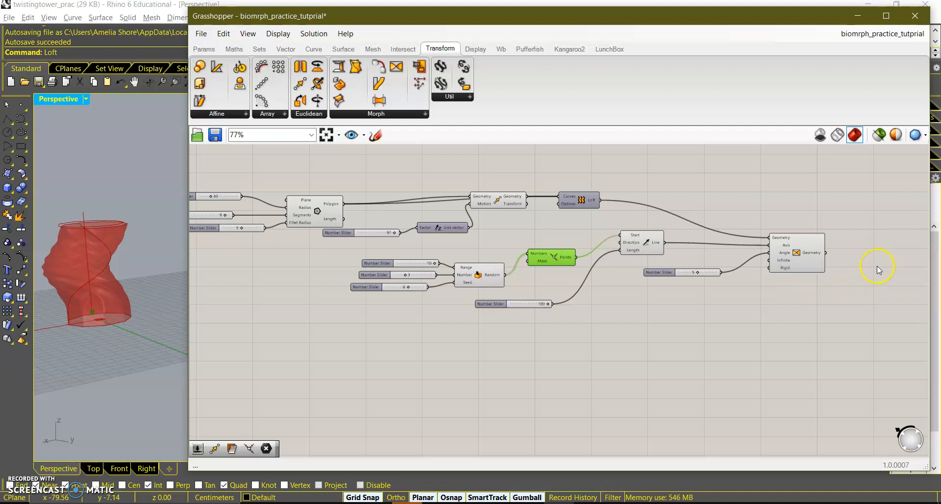
right_click_drag(877, 266, 720, 300)
left_click(749, 286)
double_click(748, 287)
type("mesh")
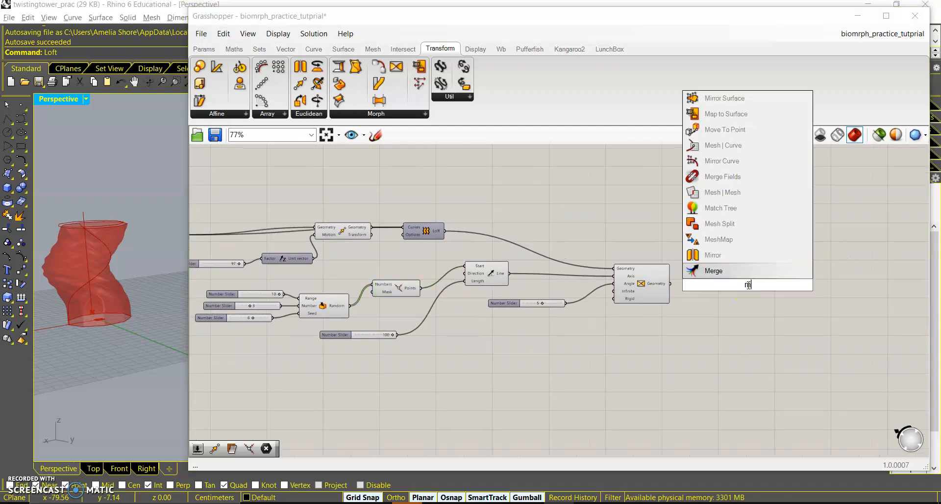
left_click(760, 239)
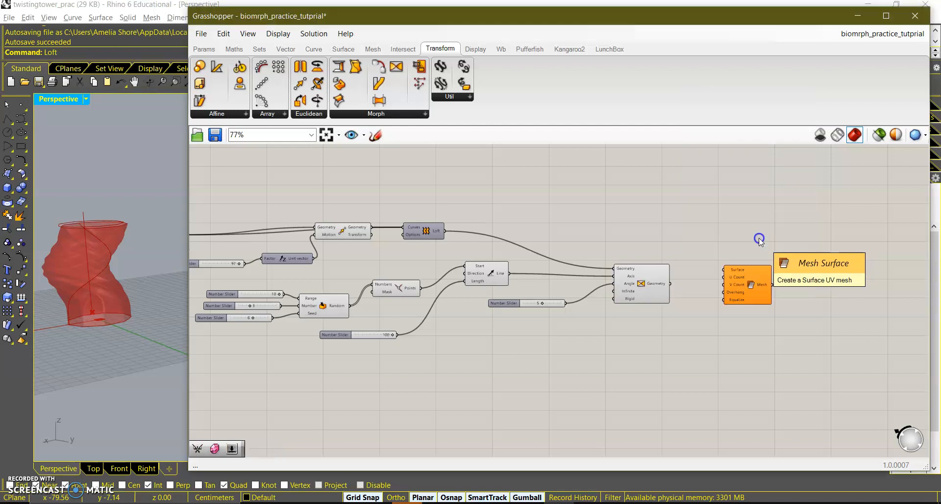
left_click_drag(673, 284, 757, 302)
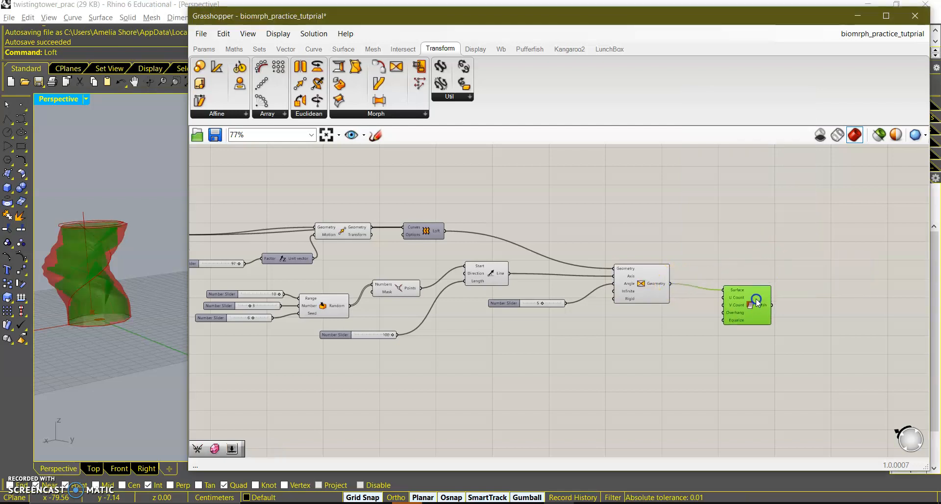
Add a number slider set to 100 and connect it to the Mesh Surface's U Count input.
double_click(688, 320)
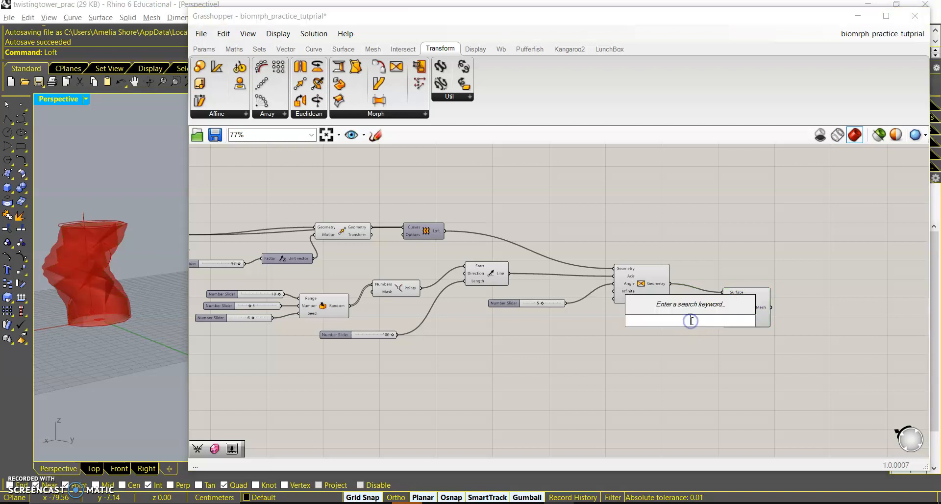
type("100")
key("Return")
left_click(734, 324)
left_click_drag(693, 322, 723, 299)
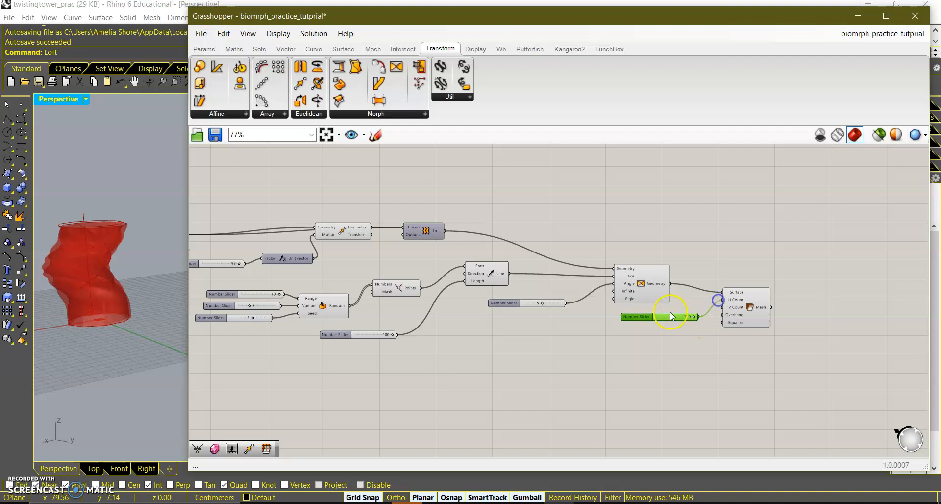
Duplicate the 100 slider, connect the copy to the V Count input, and tidy the surrounding components.
key("ctrl+c")
key("ctrl+v")
left_click_drag(680, 321, 723, 307)
left_click_drag(733, 314, 792, 313)
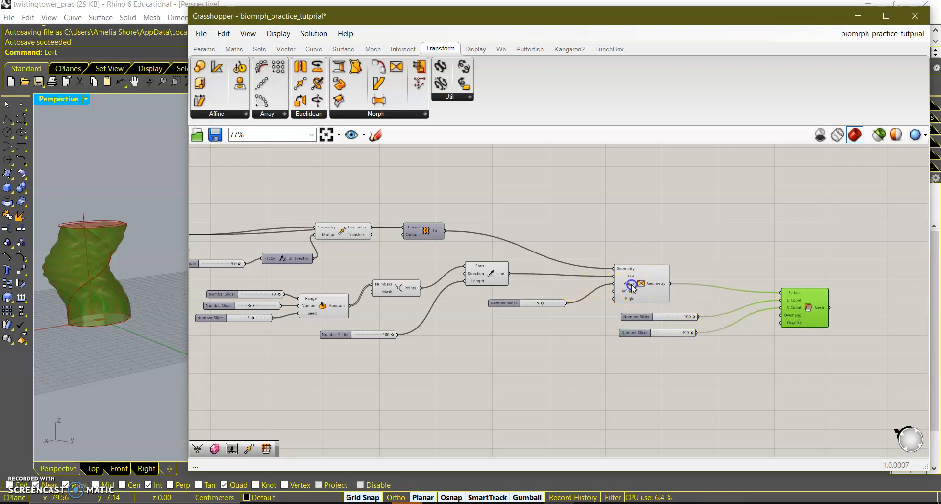
left_click_drag(636, 287, 595, 279)
left_click_drag(656, 315, 670, 299)
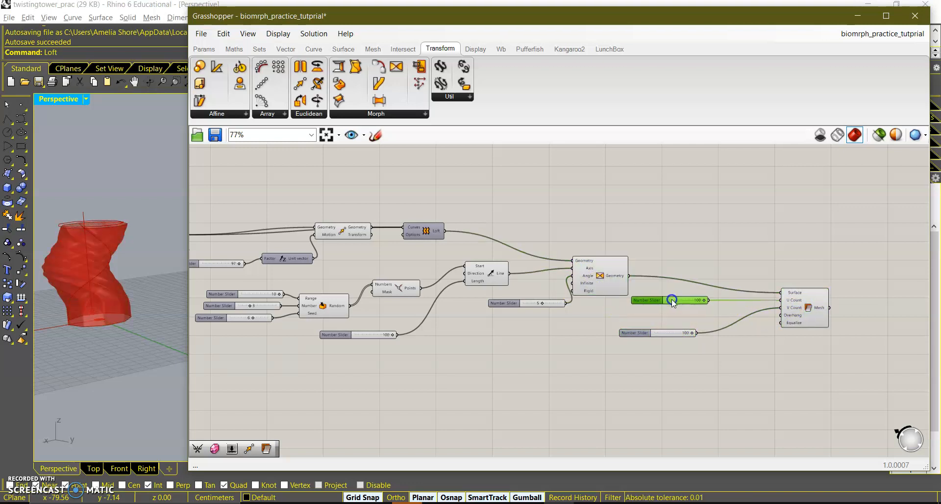
left_click_drag(670, 336, 686, 317)
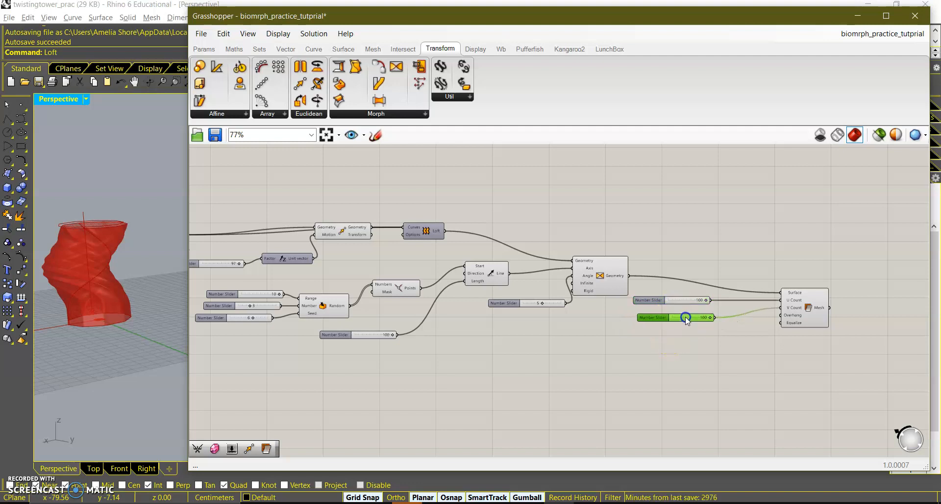
left_click_drag(822, 315, 781, 311)
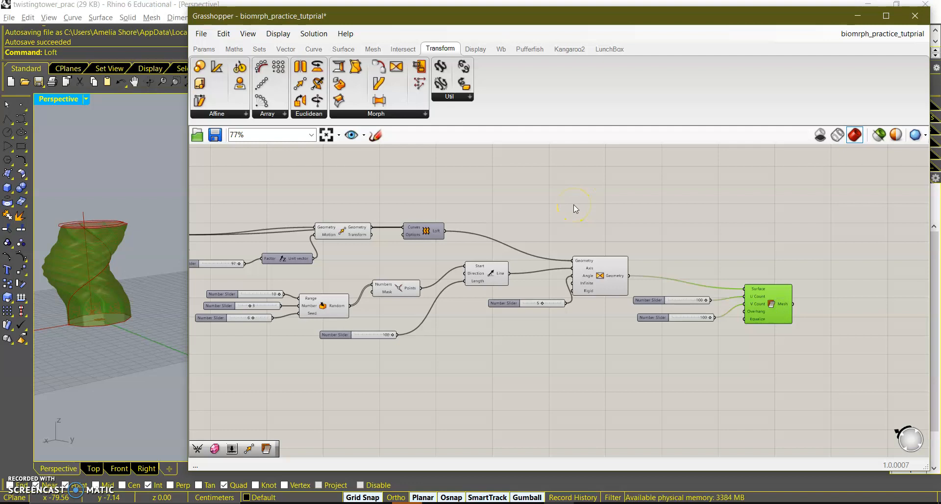
Add a Biomorpher component below the definition.
right_click_drag(630, 235, 699, 214)
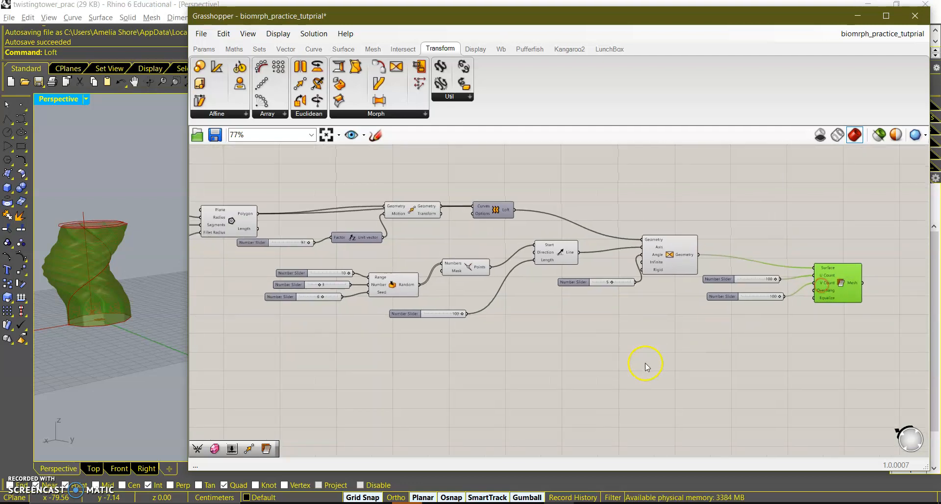
double_click(646, 363)
type("bio")
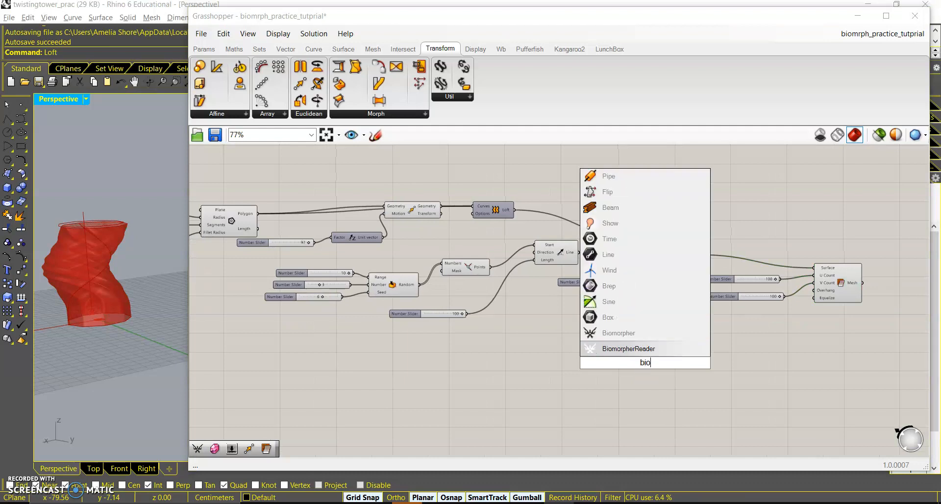
key("Up")
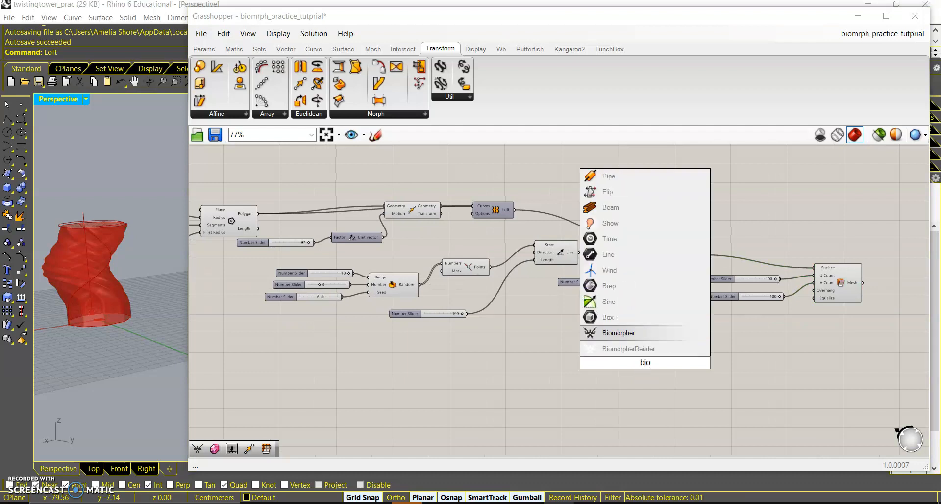
key("Return")
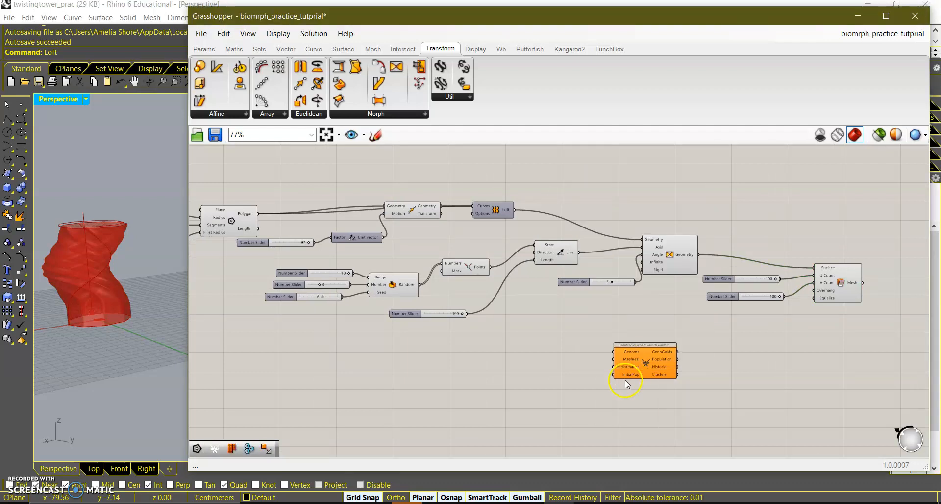
Connect the Mesh Surface's Mesh output to the Biomorpher's Mesh(es) input.
left_click(204, 49)
left_click(466, 114)
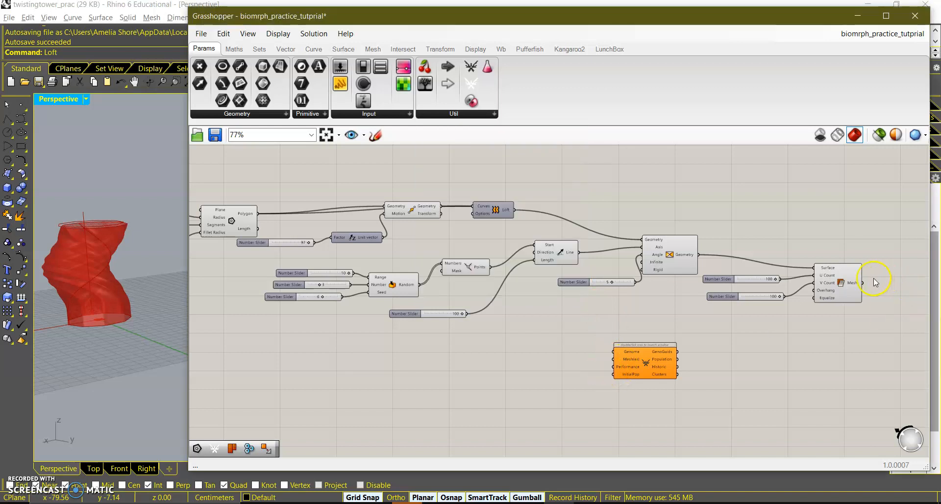
left_click_drag(878, 296, 609, 360)
Reposition the Biomorpher component beneath the mesh section of the definition.
scroll(610, 361, "up", 5)
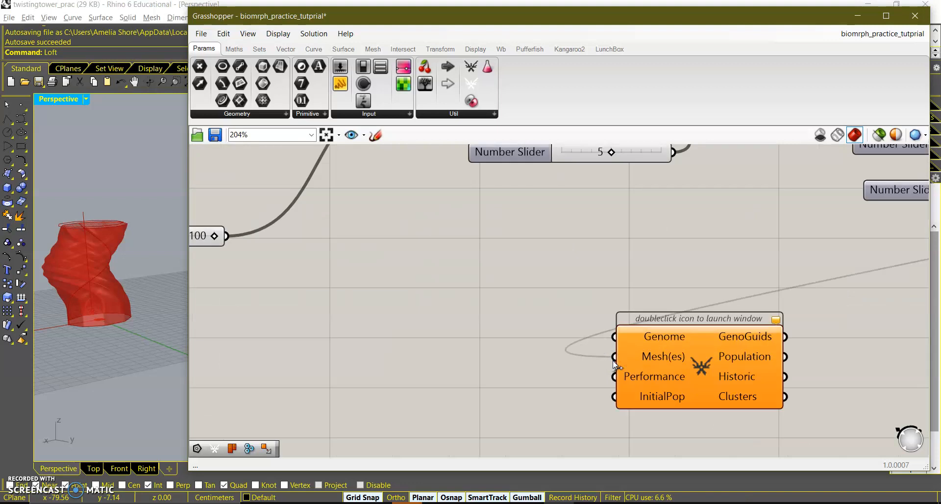
scroll(612, 360, "down", 5)
right_click_drag(561, 356, 672, 361)
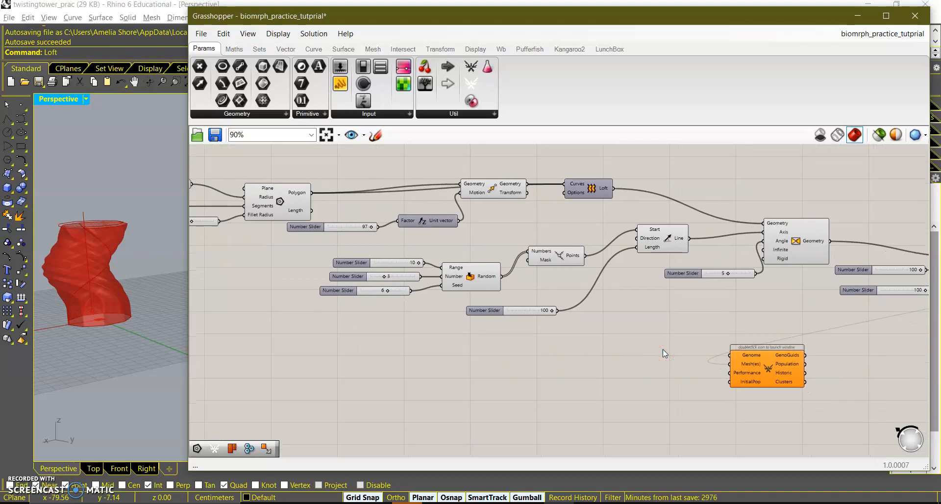
scroll(663, 349, "down", 3)
right_click_drag(709, 383, 680, 367)
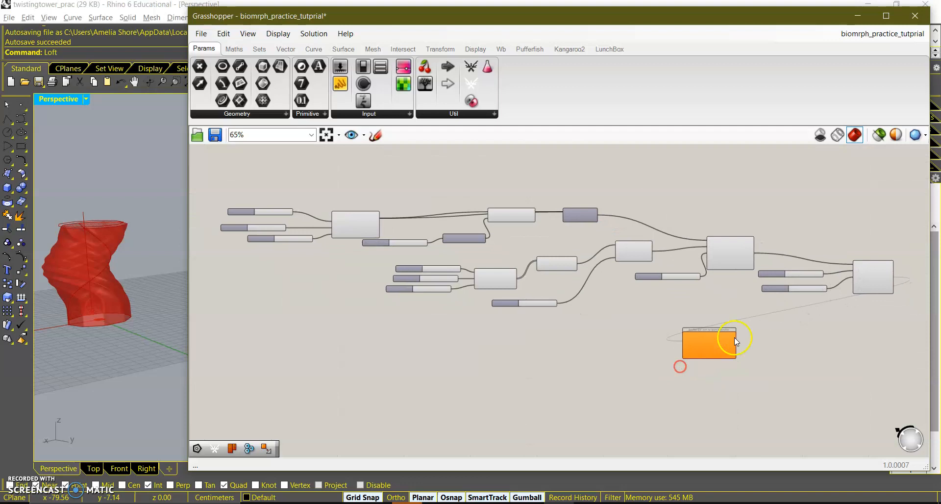
Connect the Mesh Surface count sliders, the 5 slider and the 100 slider to the Biomorpher's Genome input.
left_click_drag(803, 289, 647, 338)
scroll(804, 283, "up", 1)
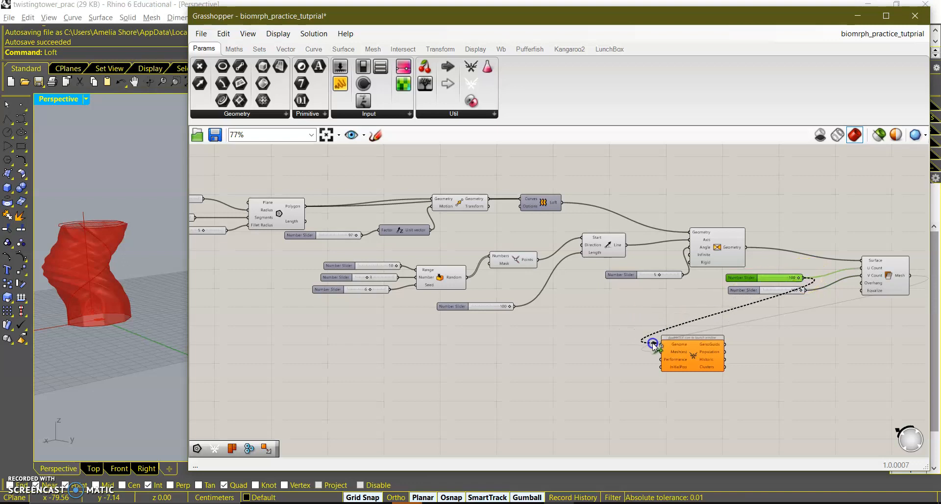
left_click_drag(802, 289, 666, 345, "shift")
left_click_drag(682, 275, 660, 344)
left_click_drag(513, 307, 660, 343, "shift")
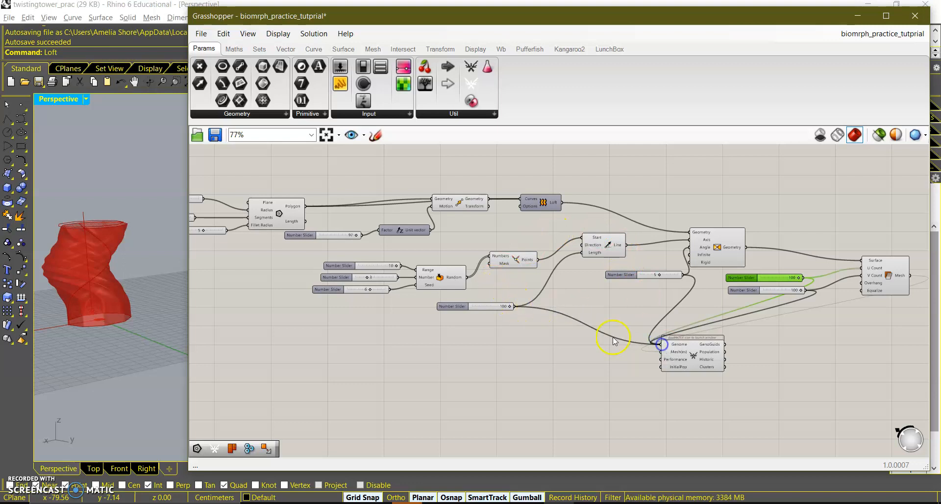
right_click_drag(612, 336, 656, 341)
Connect the factor slider, the polygon sliders and the Random component's sliders to the Biomorpher's Genome input.
left_click_drag(404, 240, 707, 349, "shift")
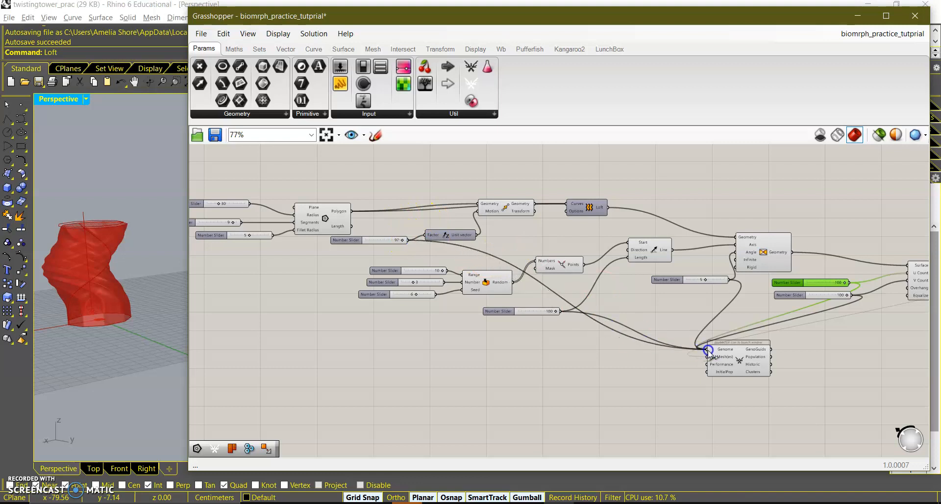
right_click_drag(475, 335, 551, 338)
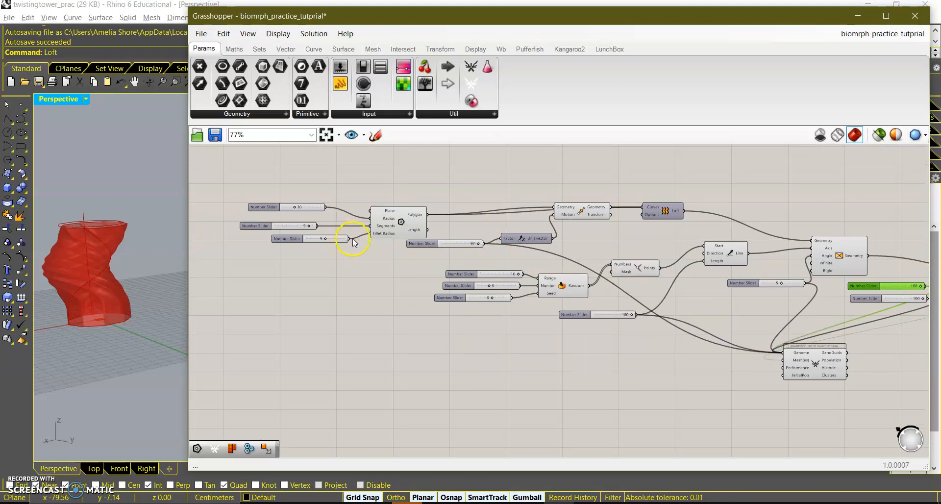
left_click_drag(350, 240, 784, 353, "shift")
left_click_drag(317, 226, 783, 352, "shift")
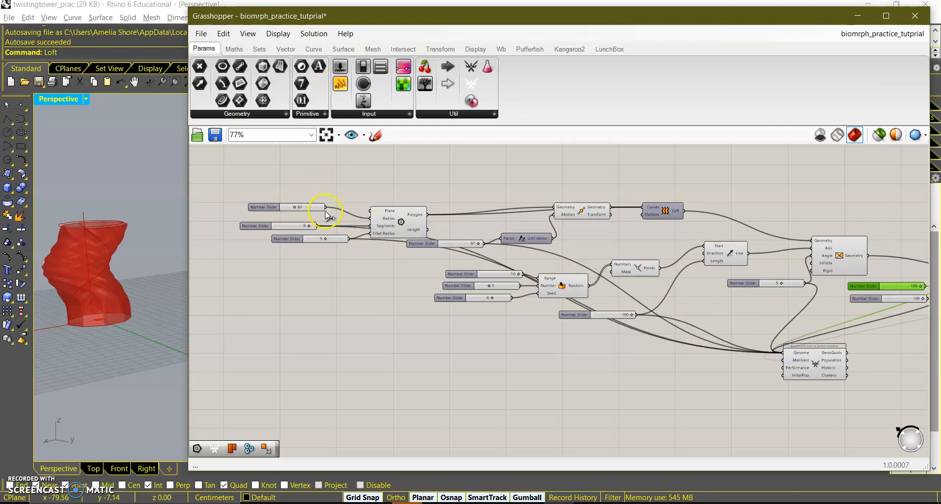
left_click_drag(325, 208, 787, 353, "shift")
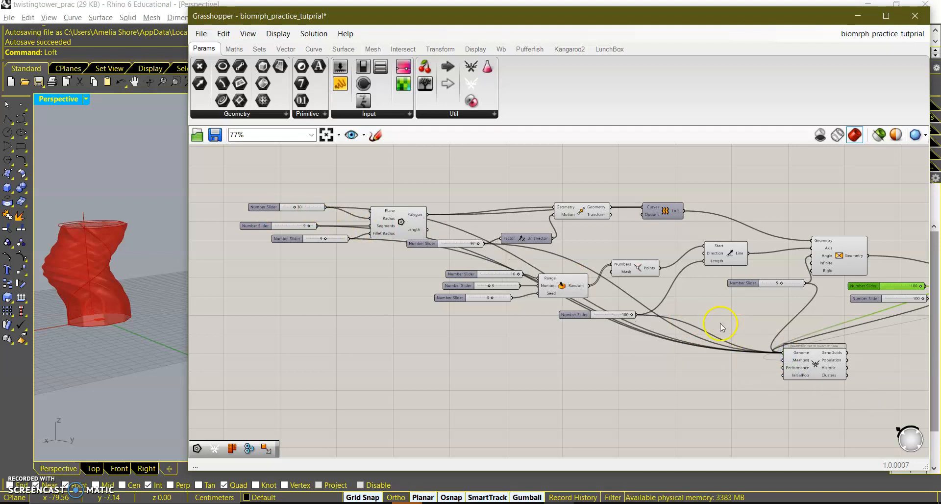
left_click_drag(498, 275, 782, 353)
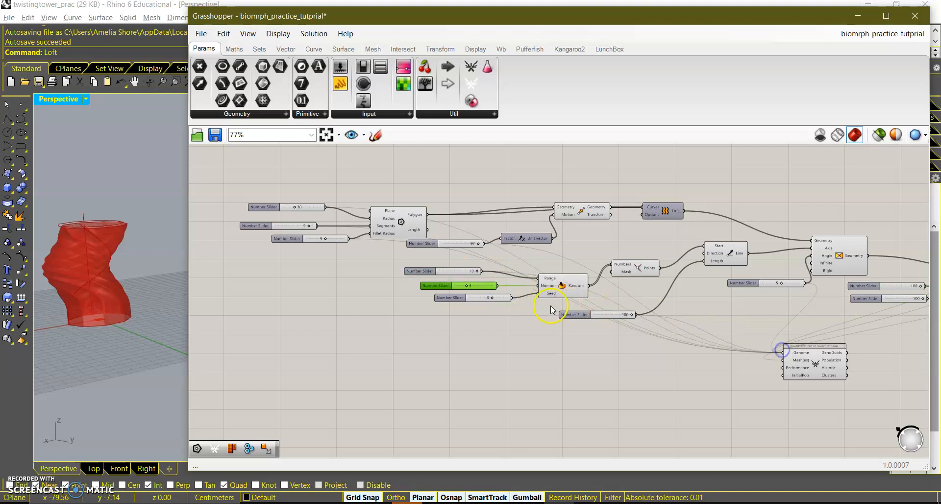
left_click_drag(512, 298, 784, 353, "shift")
right_click_drag(706, 362, 606, 343)
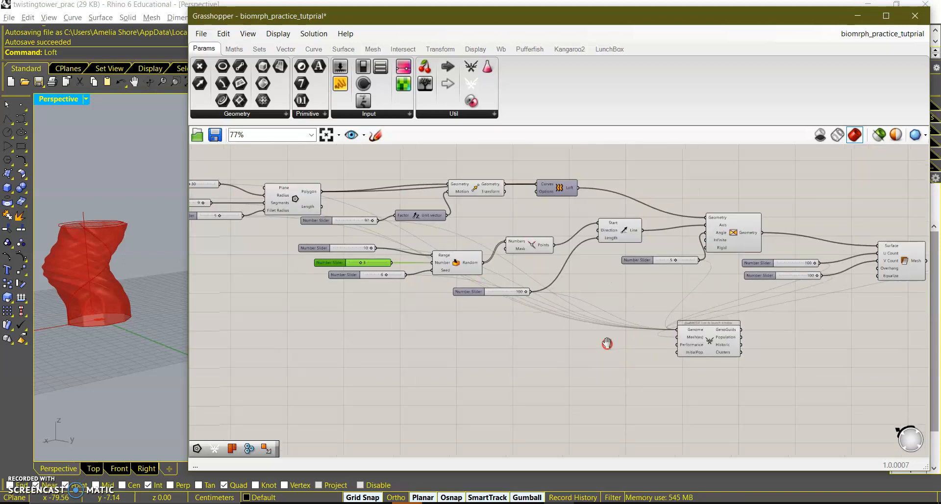
scroll(333, 282, "up", 3)
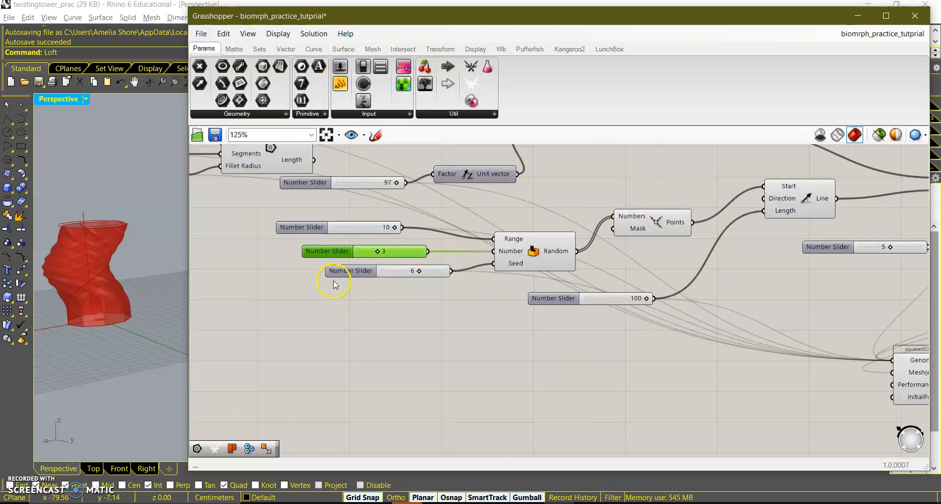
mouse_move(551, 251)
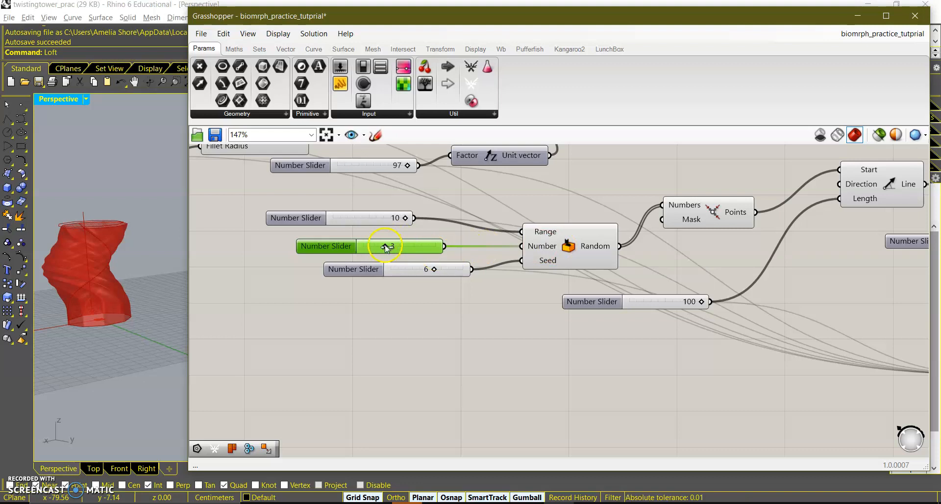
left_click_drag(386, 247, 389, 248)
left_click(436, 329)
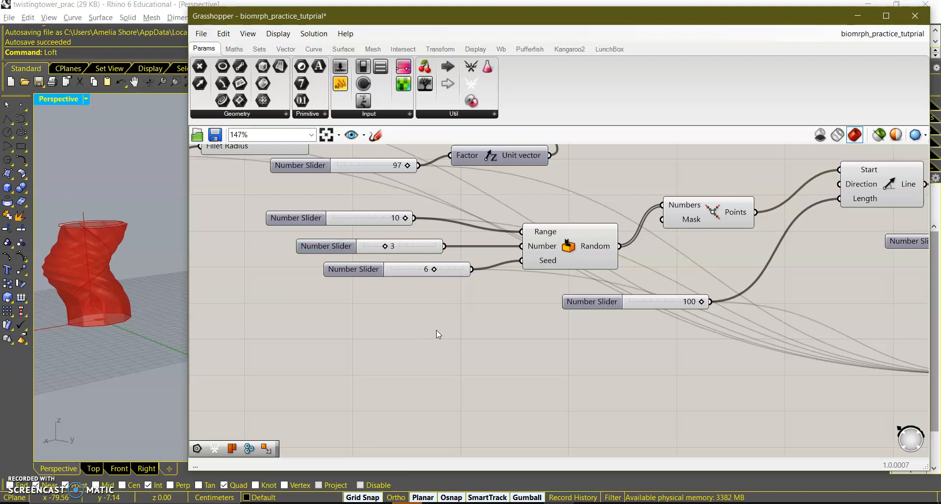
Open the Biomorpher window from the Biomorpher component.
scroll(438, 334, "down", 5)
scroll(710, 363, "up", 6)
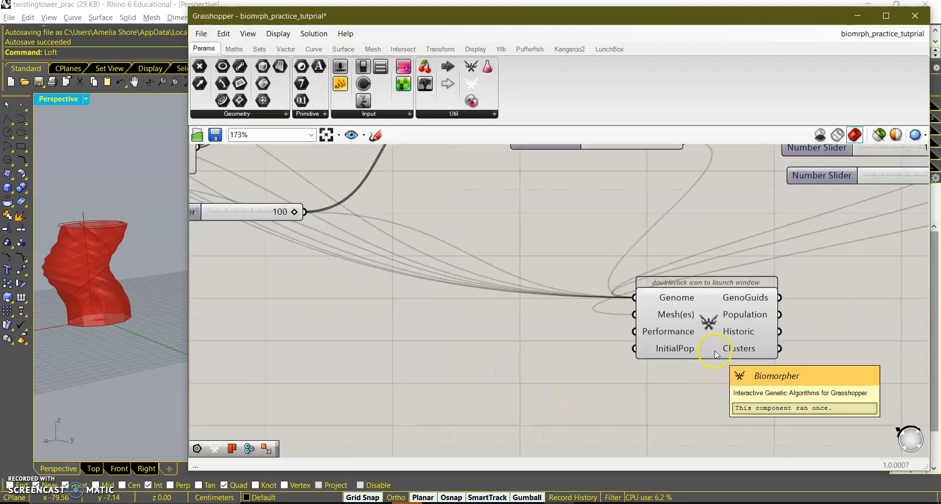
double_click(712, 324)
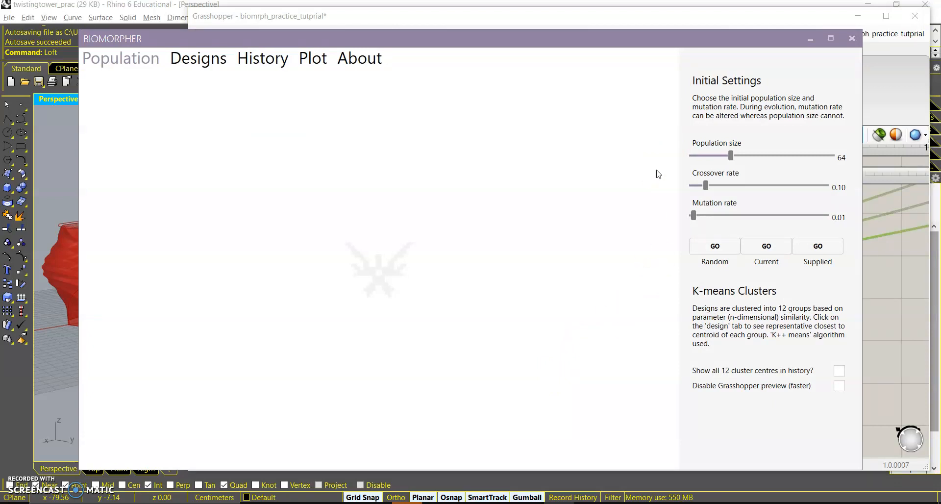
Set the population size to 102 and generate a random initial population.
left_click_drag(730, 155, 763, 162)
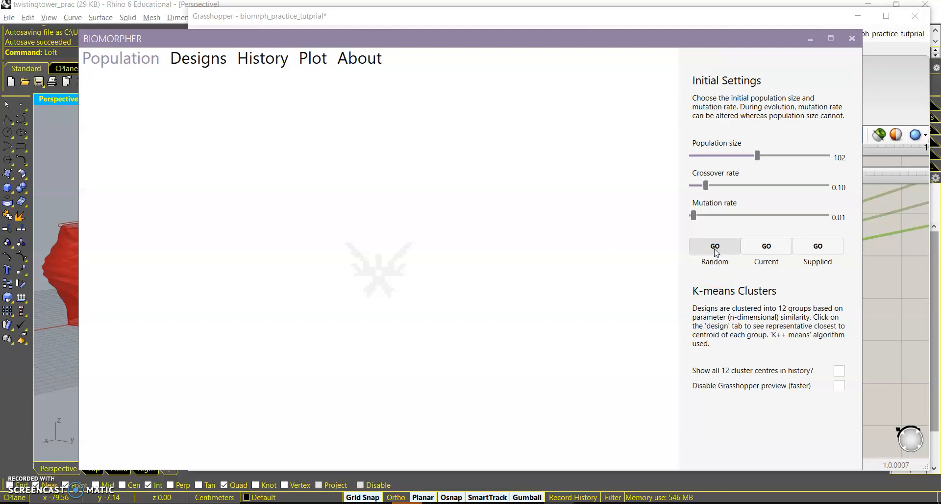
left_click_drag(378, 30, 484, 16)
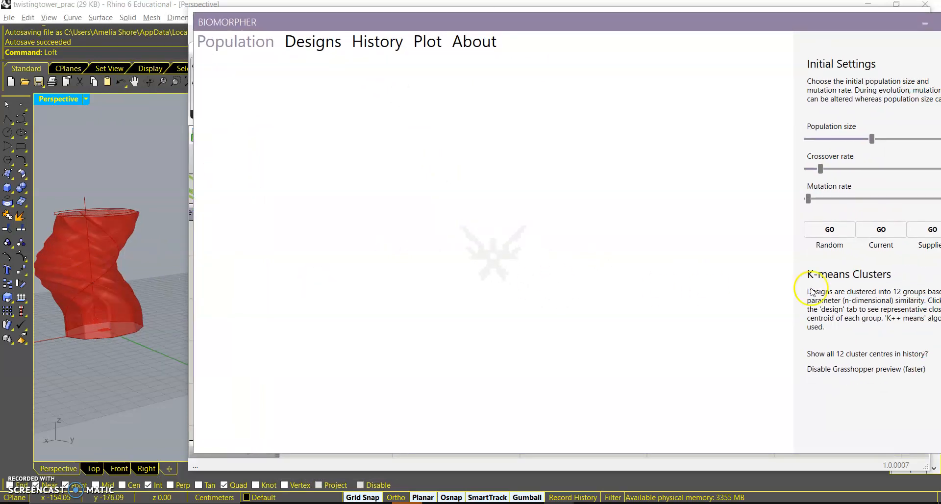
left_click_drag(809, 26, 728, 57)
left_click(746, 265)
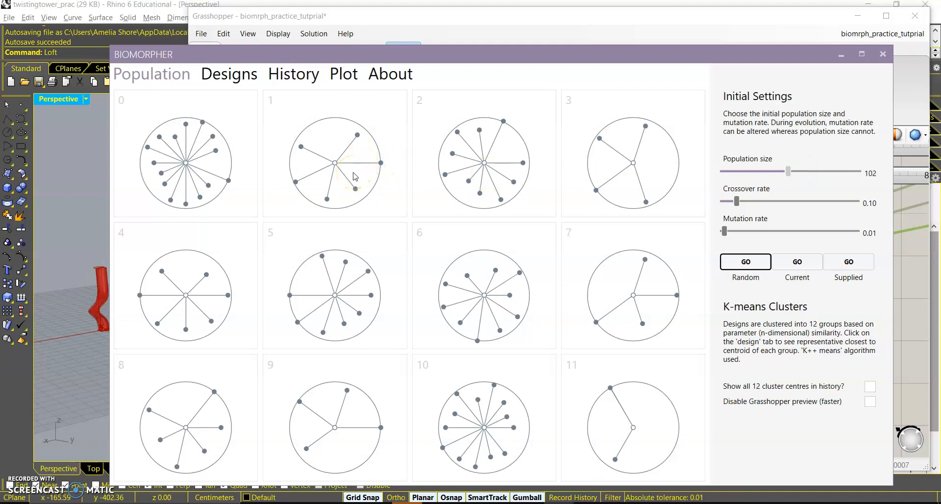
Review the Generation 0 designs in the Designs view, then close the Biomorpher window.
left_click(242, 76)
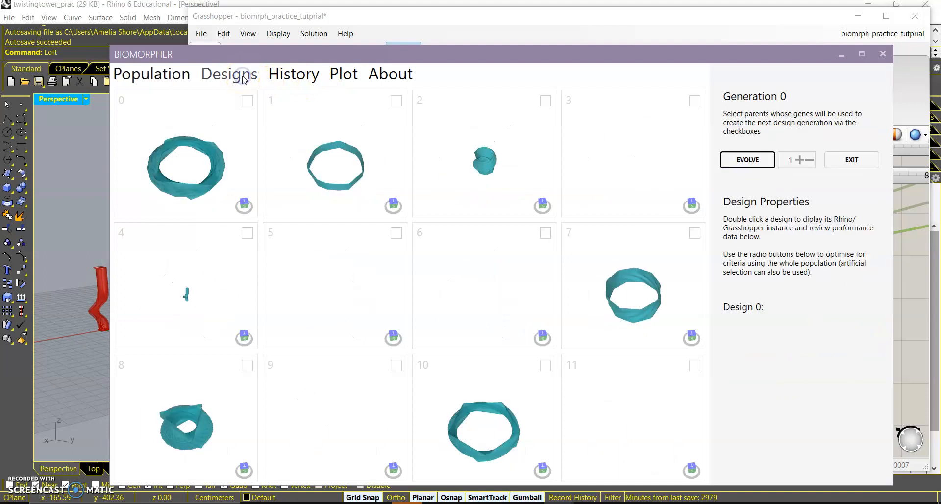
right_click_drag(314, 168, 296, 183)
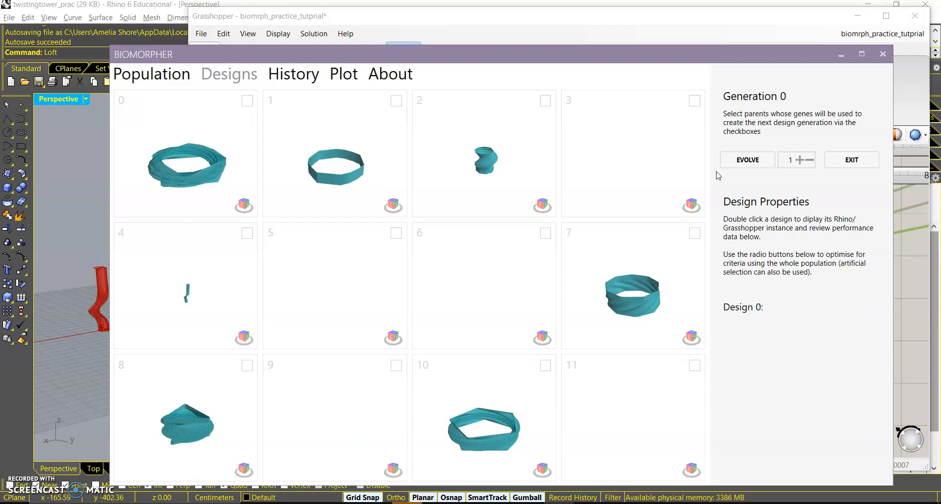
left_click(890, 58)
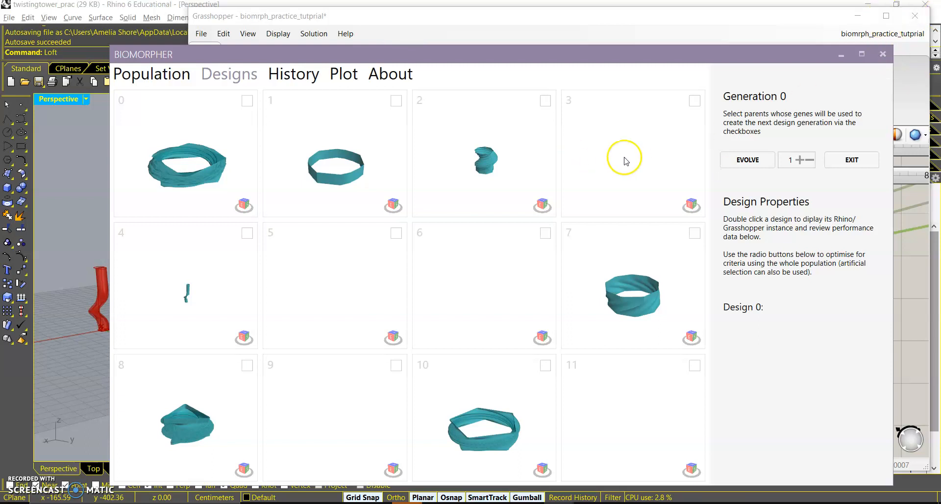
left_click(890, 54)
Set the polygon radius slider's minimum to 5.
scroll(653, 337, "down", 5)
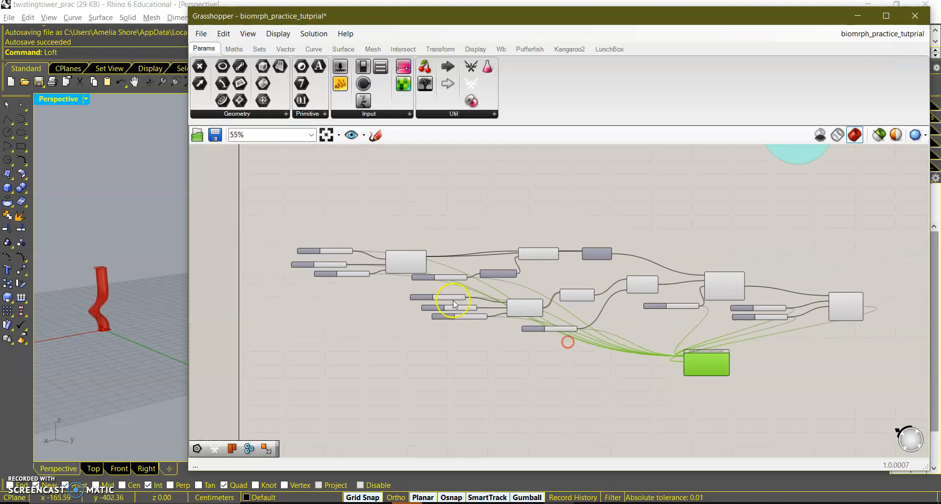
scroll(539, 314, "up", 5)
left_click_drag(338, 297, 319, 269)
left_click(294, 275)
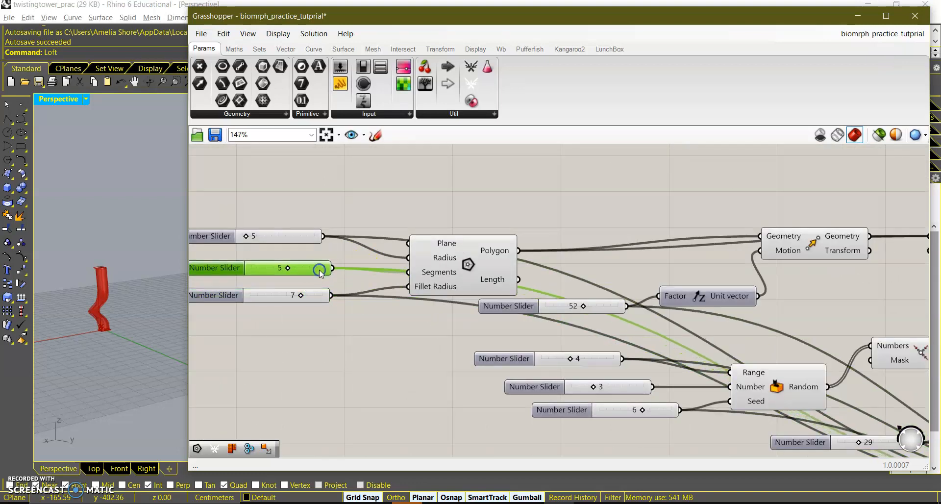
double_click(312, 237)
left_click(300, 252)
double_click(216, 236)
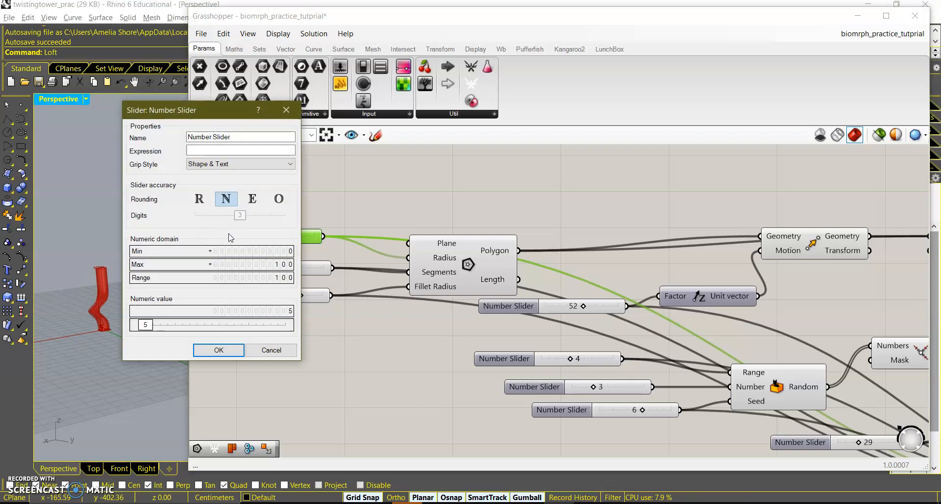
double_click(280, 255)
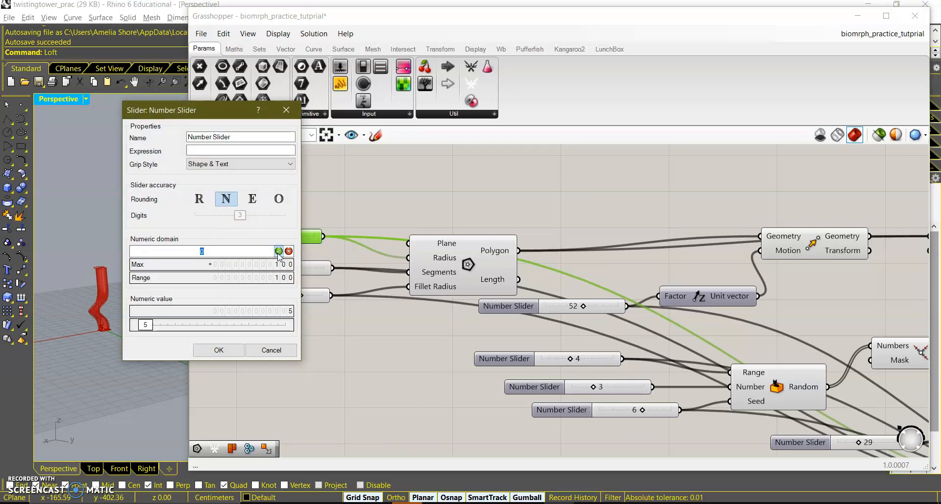
type("5")
left_click(233, 344)
Set the fillet radius slider's minimum to 3.
right_click_drag(250, 294, 298, 305)
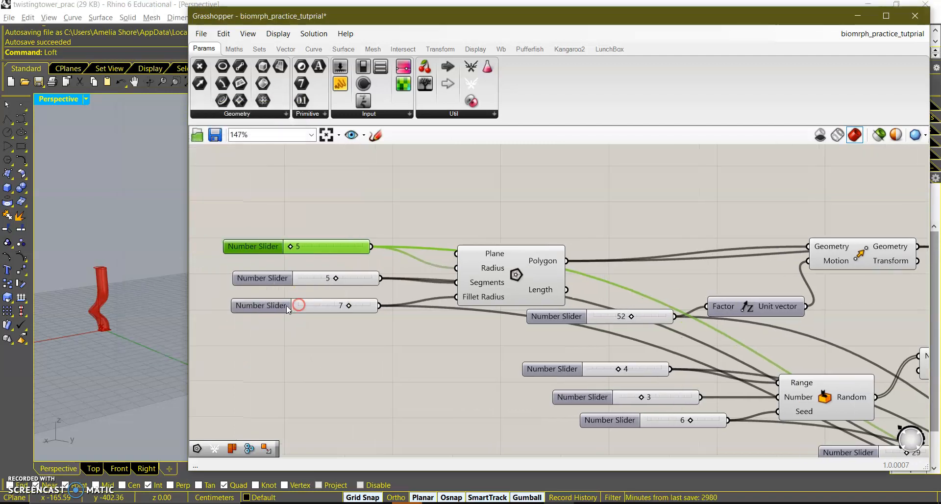
double_click(288, 306)
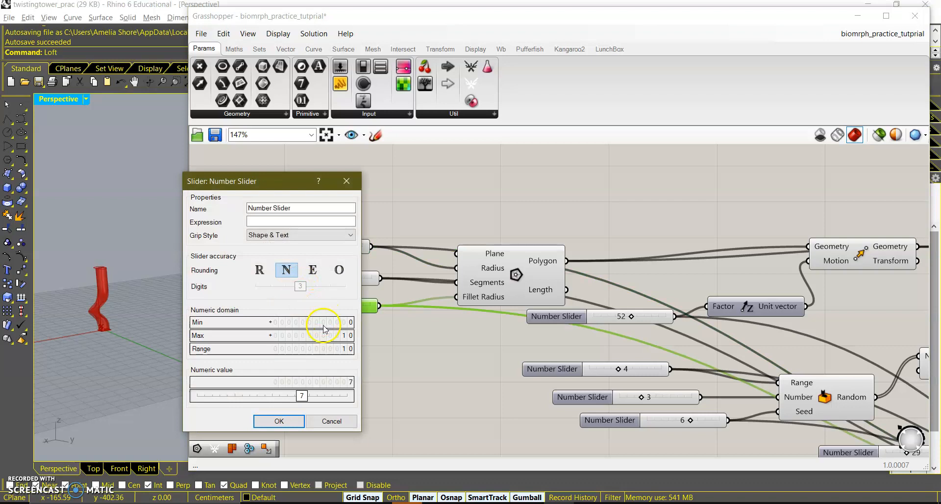
double_click(323, 326)
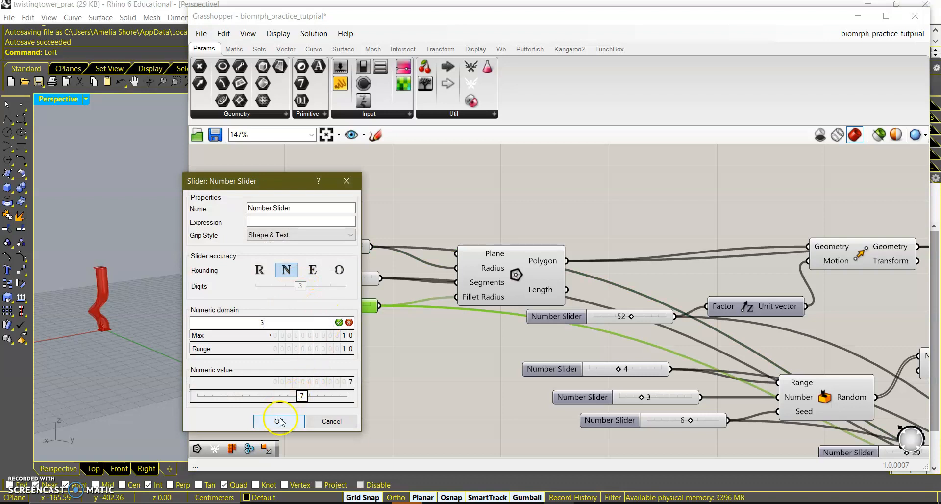
left_click(277, 420)
Set the segments slider's minimum to 3.
double_click(297, 283)
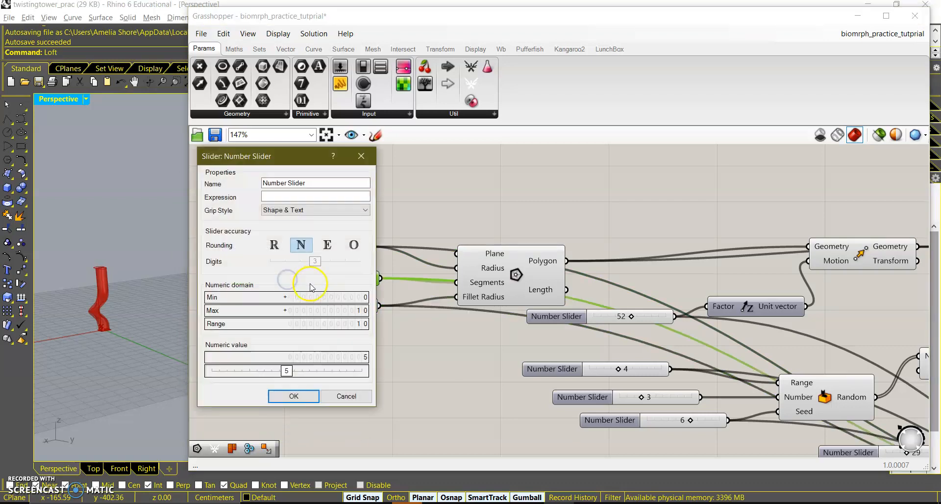
double_click(335, 296)
type("3")
left_click(283, 396)
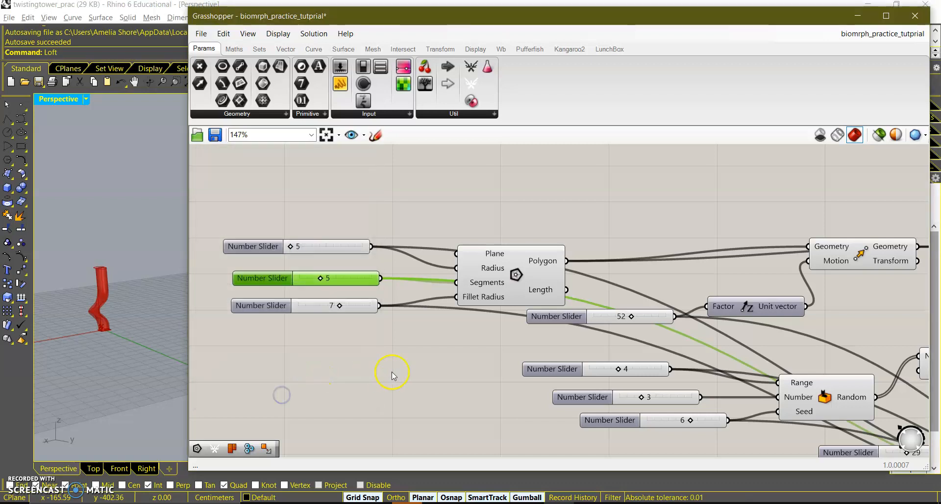
Set the Unit Vector factor slider's minimum to 10.
right_click_drag(506, 375, 325, 313)
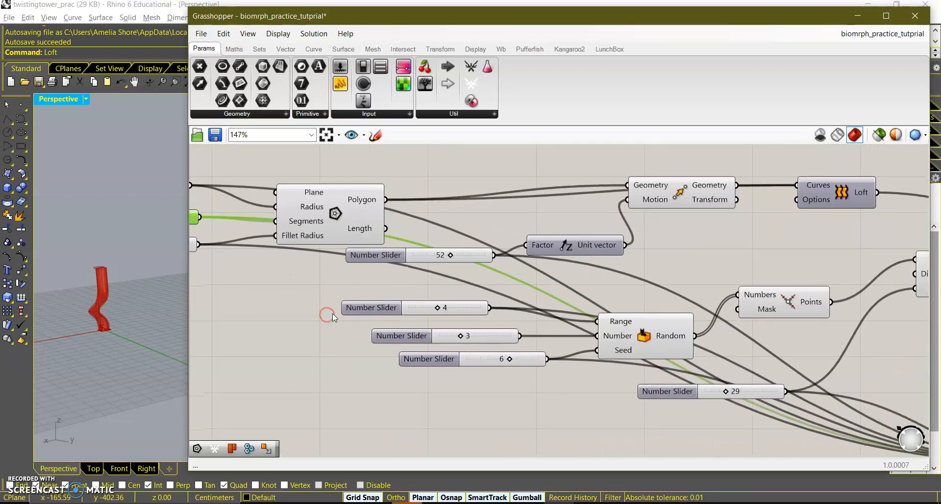
right_click_drag(555, 335, 523, 339)
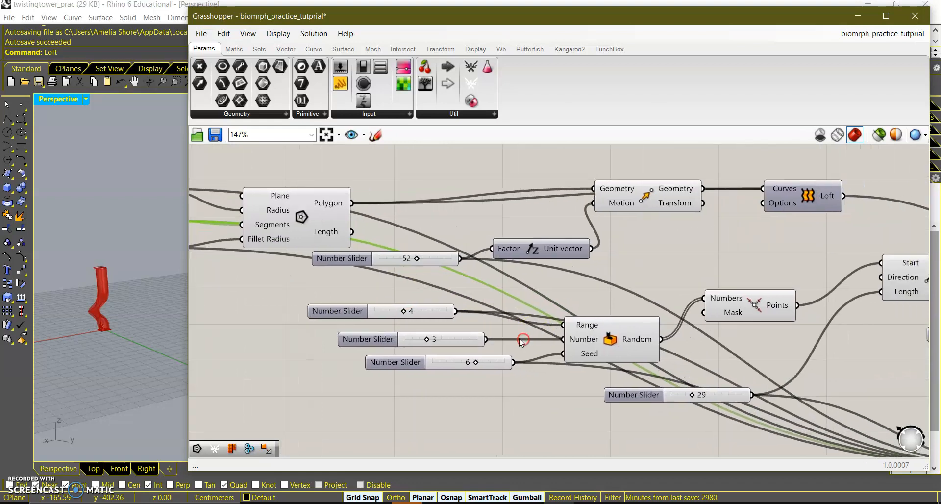
scroll(523, 338, "down", 2)
right_click_drag(572, 316, 535, 300)
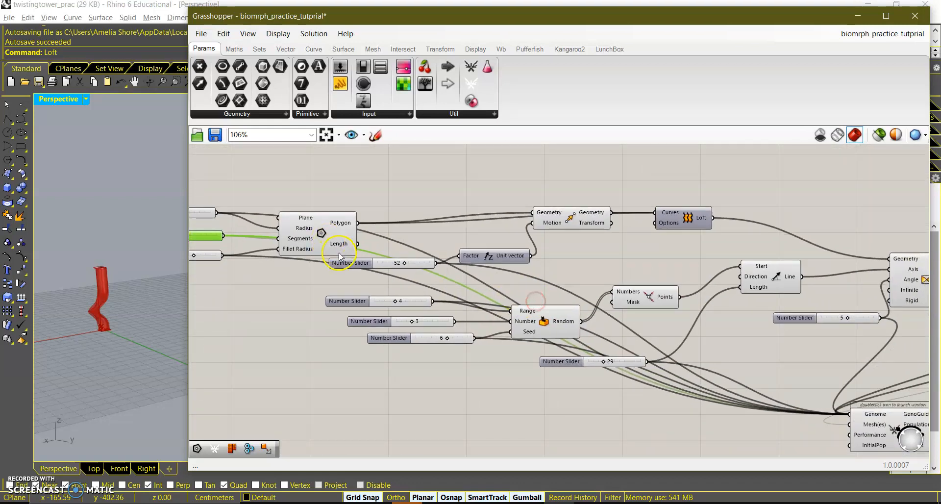
double_click(350, 264)
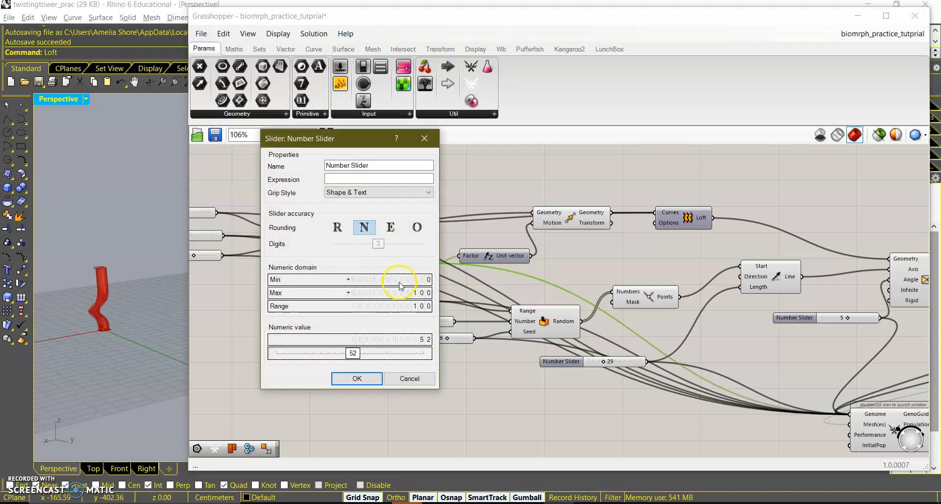
double_click(400, 282)
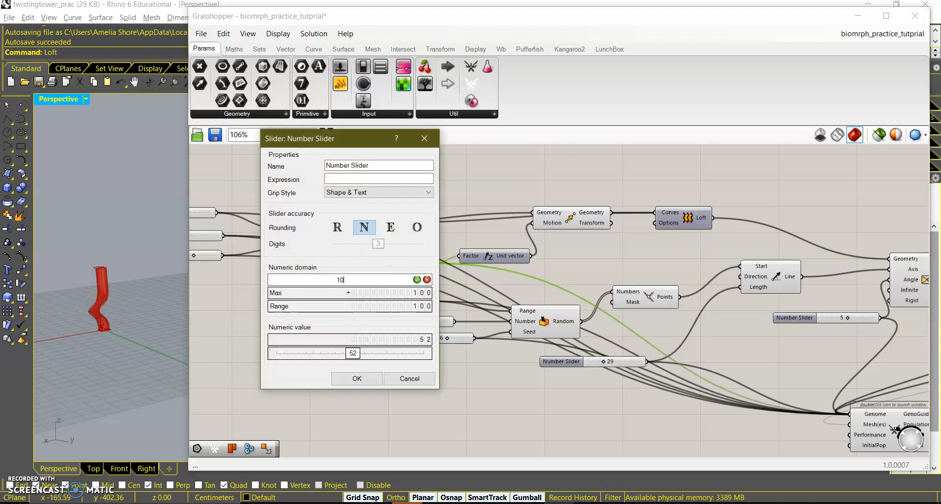
left_click(365, 382)
Set the minimum of the slider currently at 29 to 10.
scroll(491, 363, "down", 2)
right_click_drag(649, 391, 583, 372)
left_click_drag(528, 350, 556, 333)
double_click(554, 333)
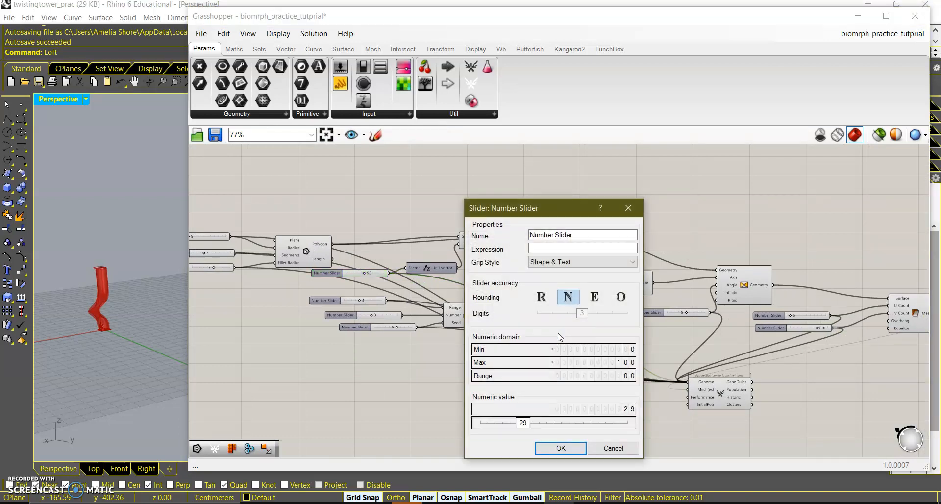
double_click(598, 348)
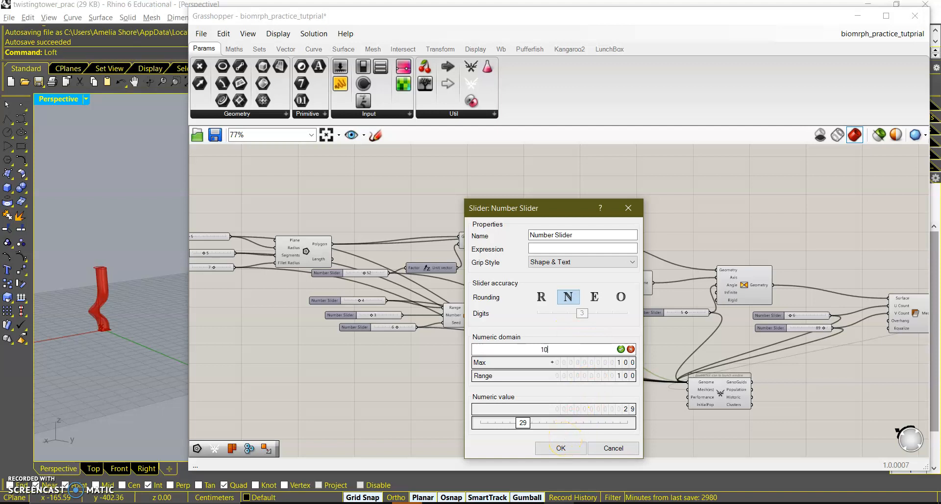
left_click(566, 448)
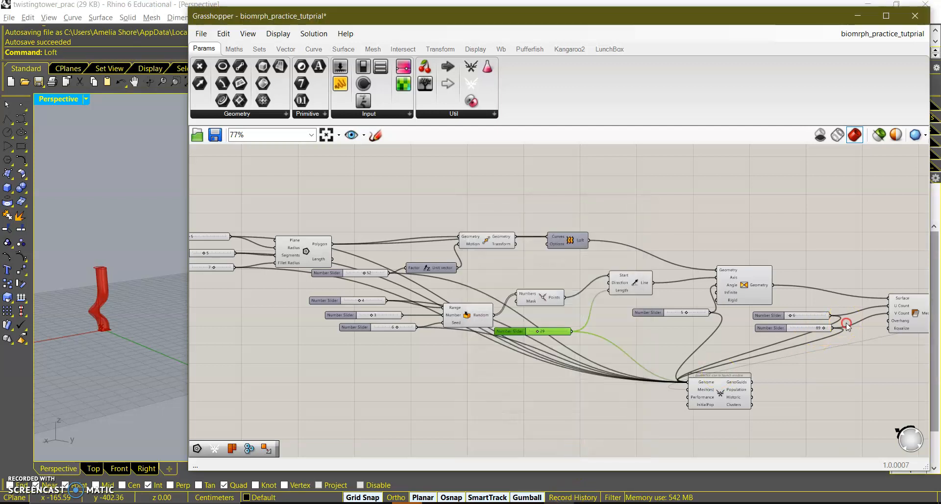
Set the U Count slider's minimum to 20.
right_click_drag(846, 323, 785, 314)
double_click(716, 308)
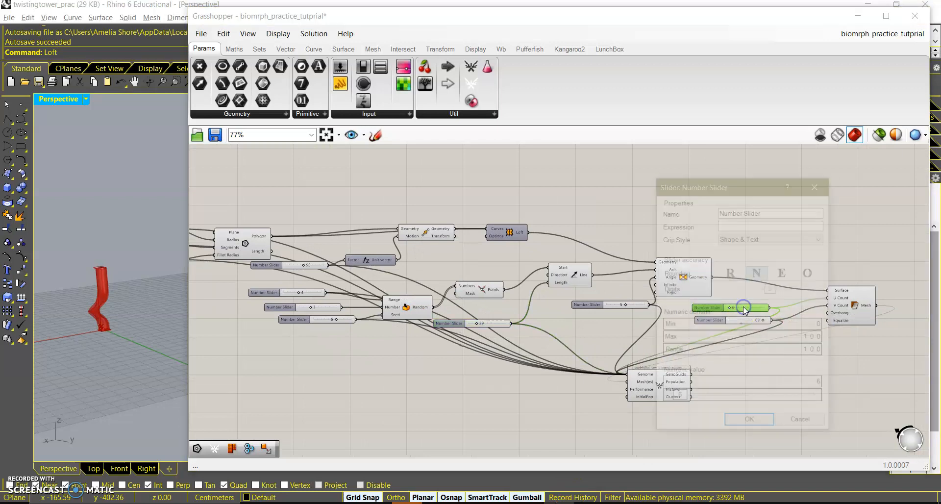
left_click(762, 325)
left_click(762, 325)
type("20")
left_click(750, 423)
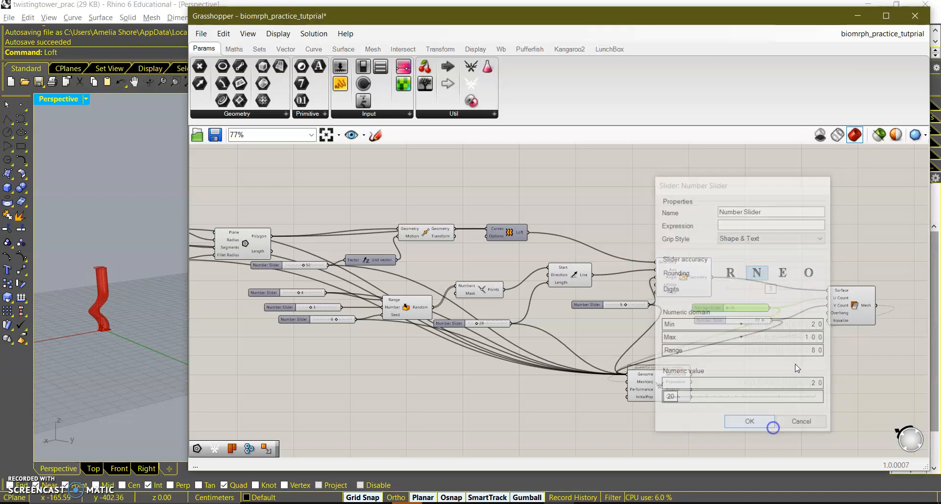
Set the V Count slider's minimum to 20.
left_click(753, 320)
left_click_drag(753, 319, 755, 321)
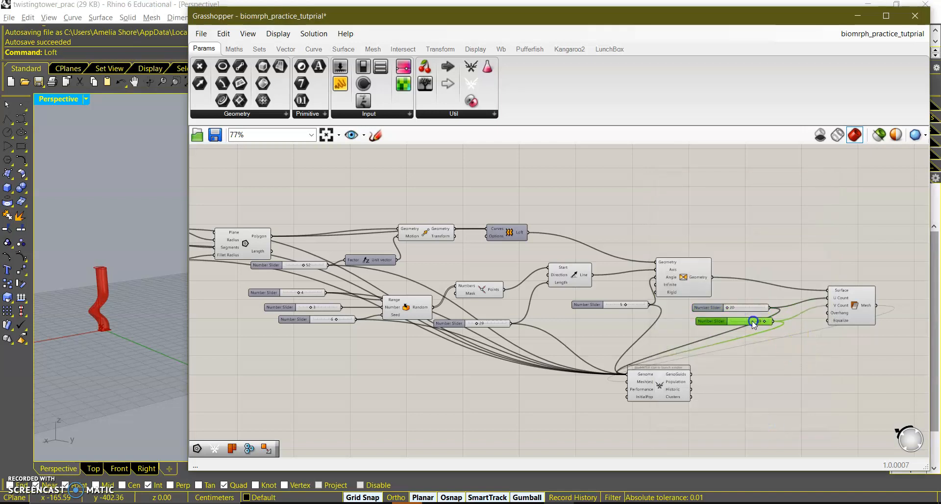
double_click(754, 322)
double_click(779, 342)
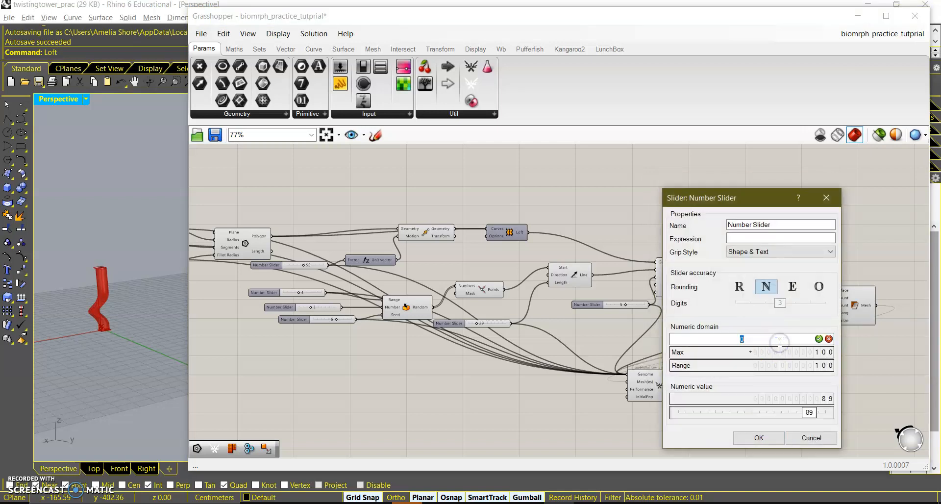
key("Return")
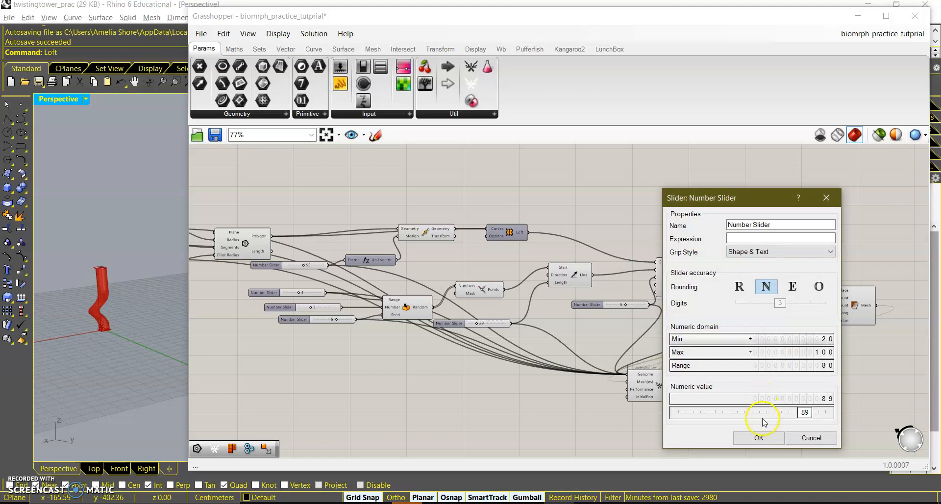
left_click(761, 435)
Open the Biomorpher window and generate a random initial population.
left_click(710, 262)
left_click_drag(709, 263, 711, 261)
left_click_drag(619, 305, 606, 304)
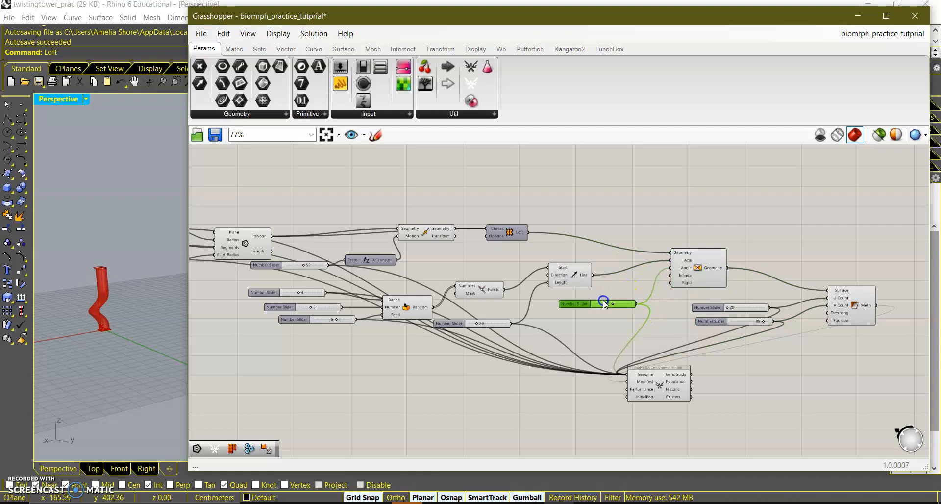
double_click(658, 385)
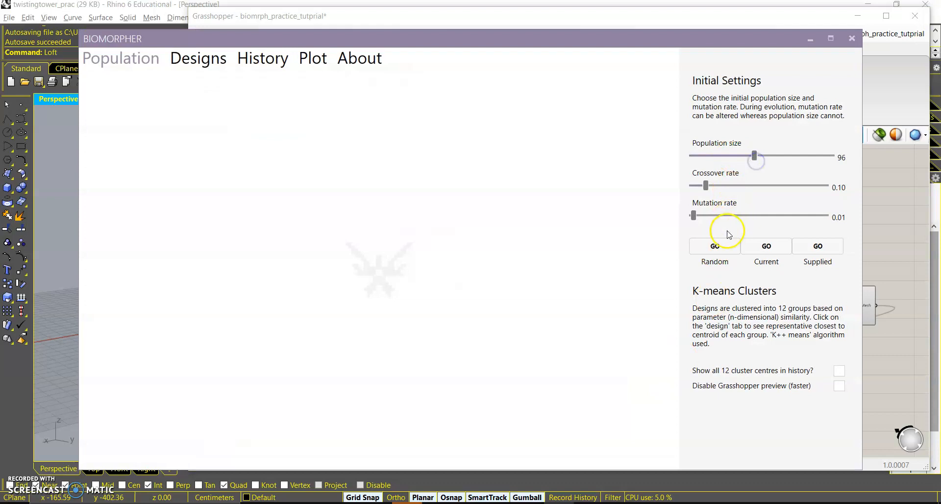
left_click(724, 245)
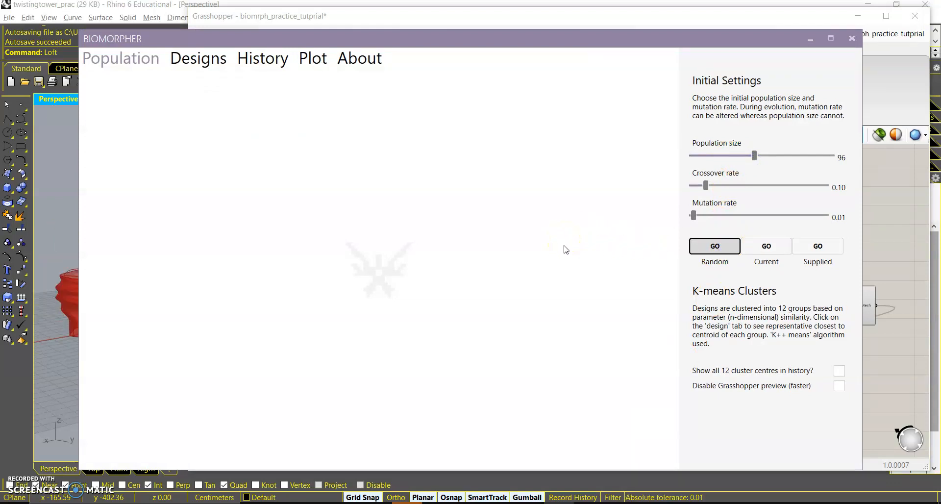
Browse the Generation 0 designs, orbiting and zooming their previews.
left_click(483, 254)
left_click(164, 38)
left_click(207, 61)
right_click_drag(308, 157, 370, 111)
scroll(303, 304, "up", 5)
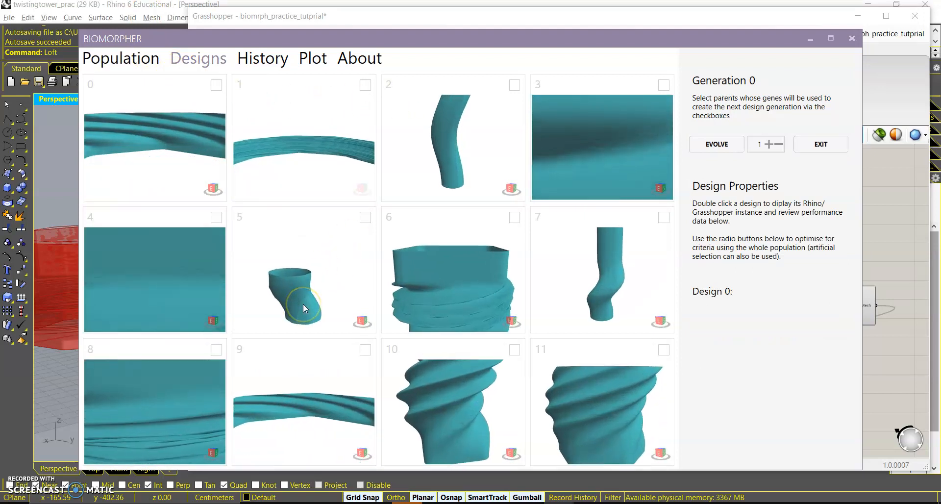
scroll(446, 267, "down", 5)
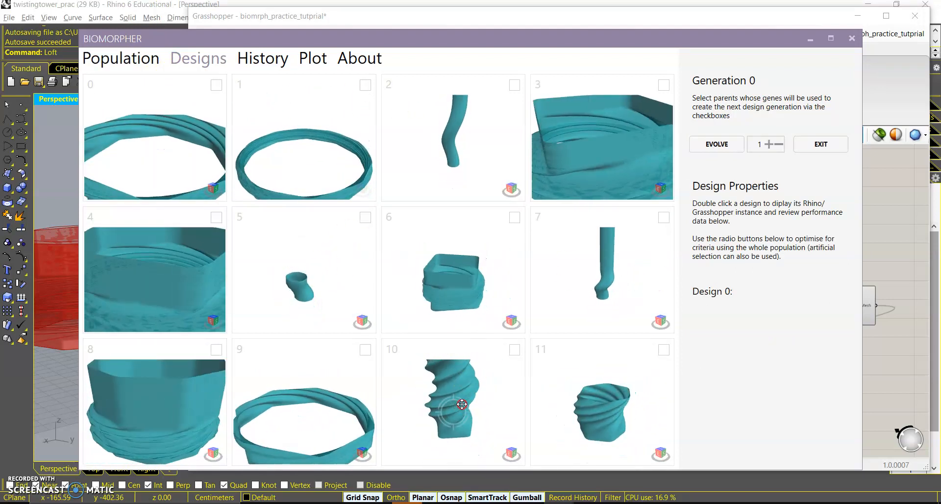
scroll(462, 404, "down", 5)
Select designs 10, 7 and 11 as parents and evolve the next generation.
left_click(514, 350)
right_click_drag(441, 419, 473, 441)
scroll(461, 389, "up", 8)
scroll(462, 389, "down", 8)
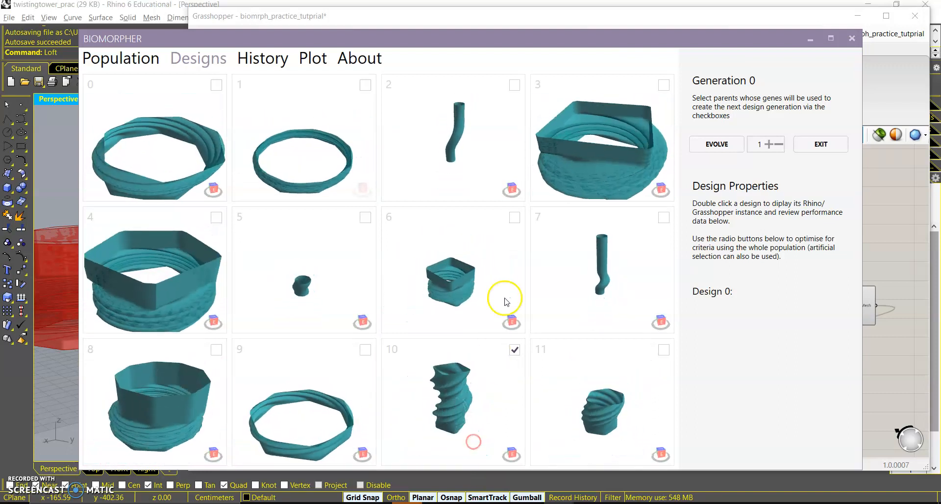
left_click(664, 220)
scroll(624, 264, "up", 5)
mouse_move(618, 261)
right_mouse_down()
mouse_move(607, 274)
mouse_move(620, 336)
mouse_move(616, 246)
right_mouse_up()
left_click(664, 351)
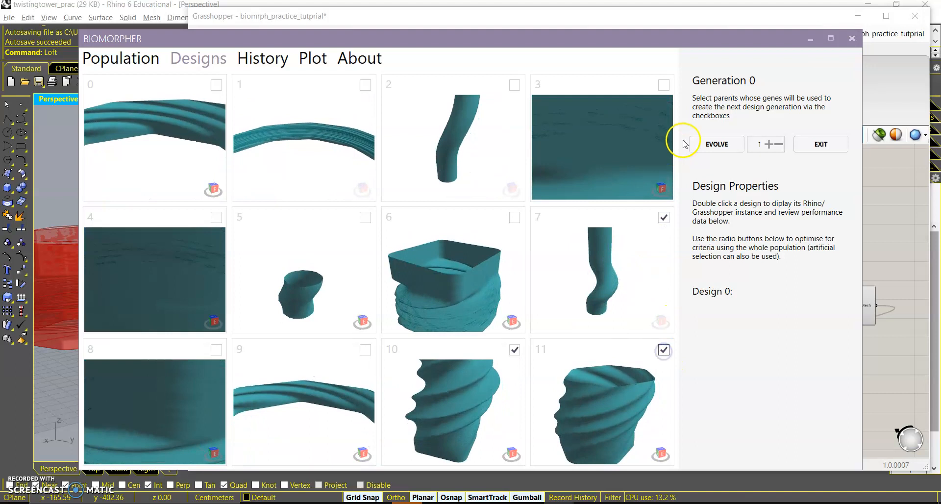
left_click(713, 142)
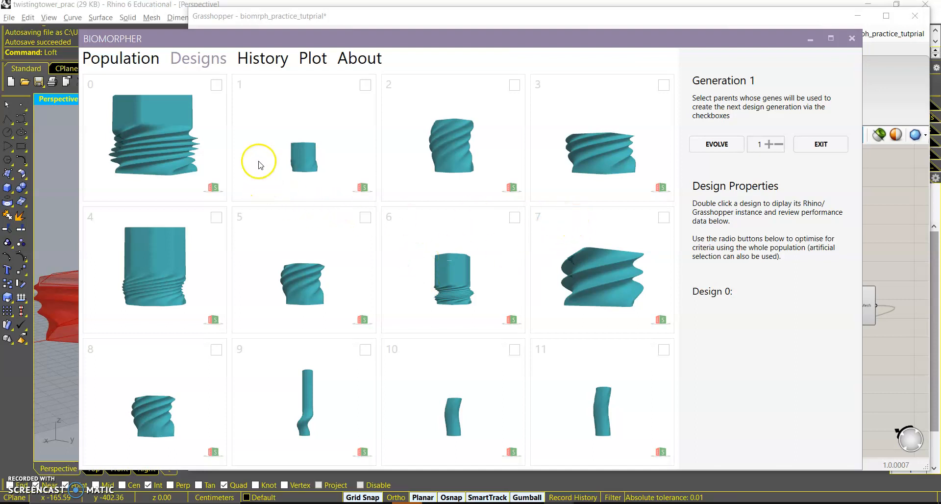
Select design 7 of Generation 1 as parent and evolve Generation 2.
right_click_drag(601, 241, 645, 296)
left_click(663, 217)
left_click(716, 144)
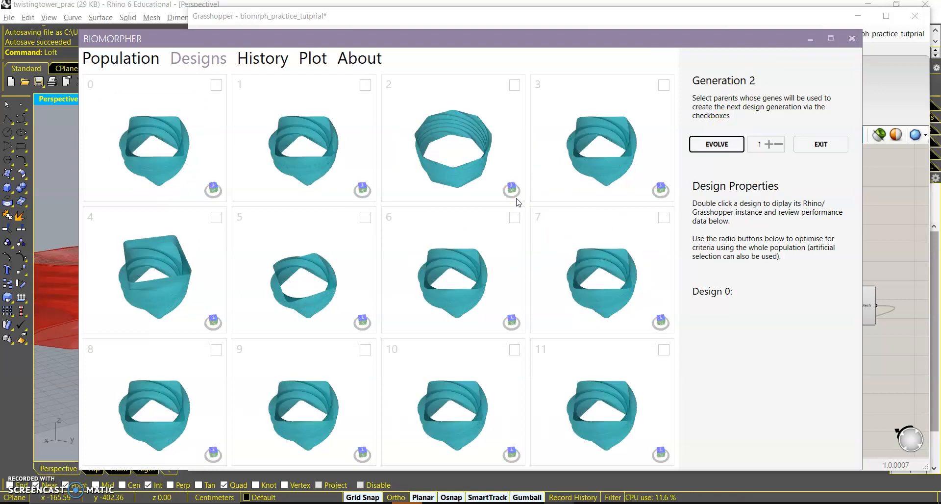
Orbit the Generation 2 design previews to inspect their forms.
right_click_drag(507, 286, 499, 217)
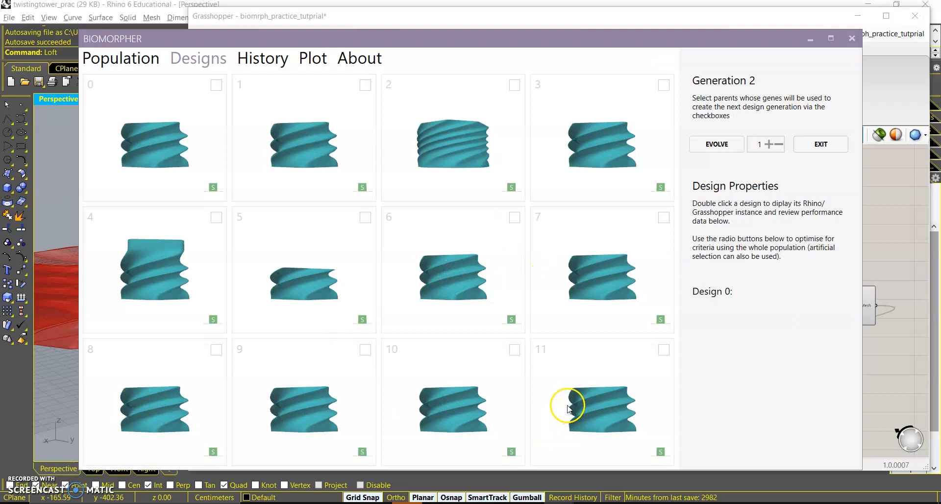
right_click_drag(584, 390, 608, 426)
right_click_drag(310, 241, 494, 211)
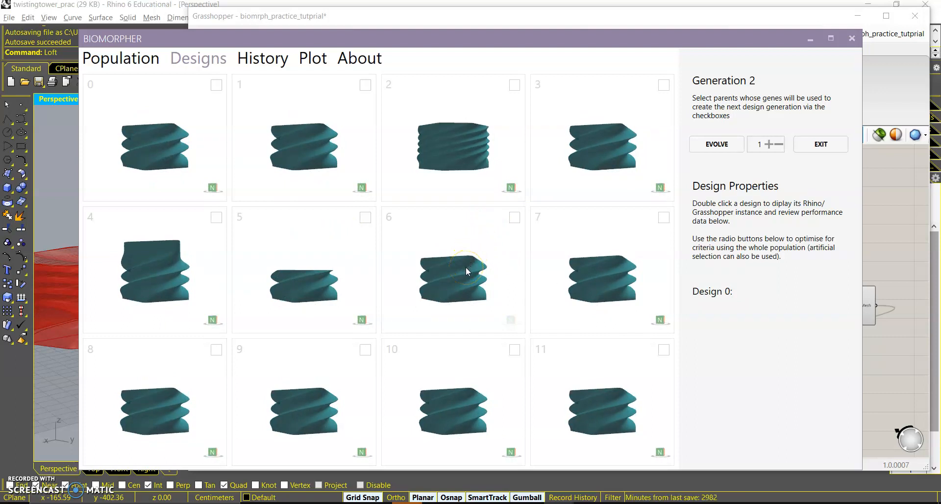
right_click_drag(469, 261, 479, 306)
Raise the mutation rate to 0.50.
left_click(132, 65)
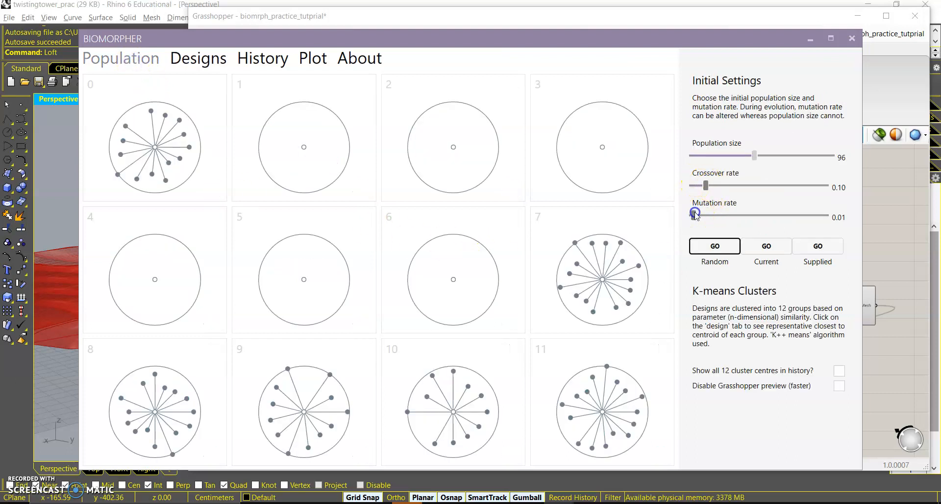
left_click_drag(745, 214, 754, 215)
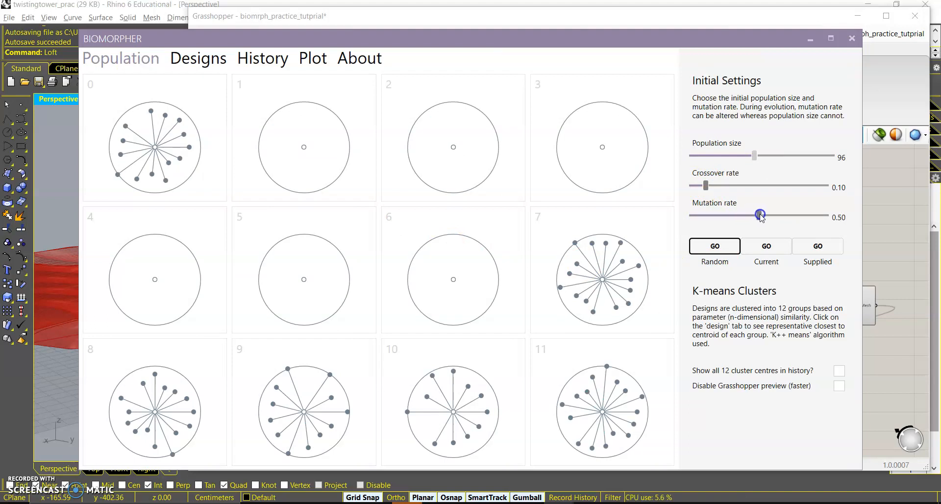
Select design 7 of Generation 2 as parent and evolve Generation 3.
left_click(198, 59)
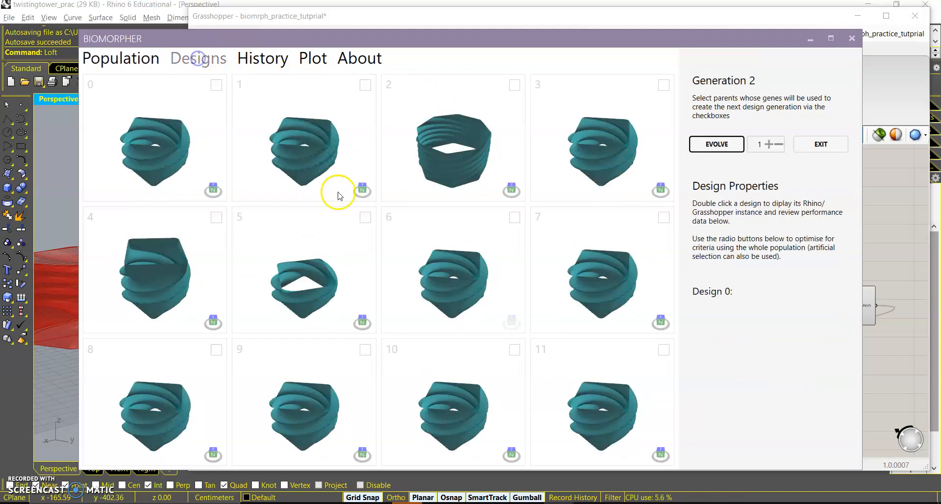
right_click_drag(574, 249, 601, 323)
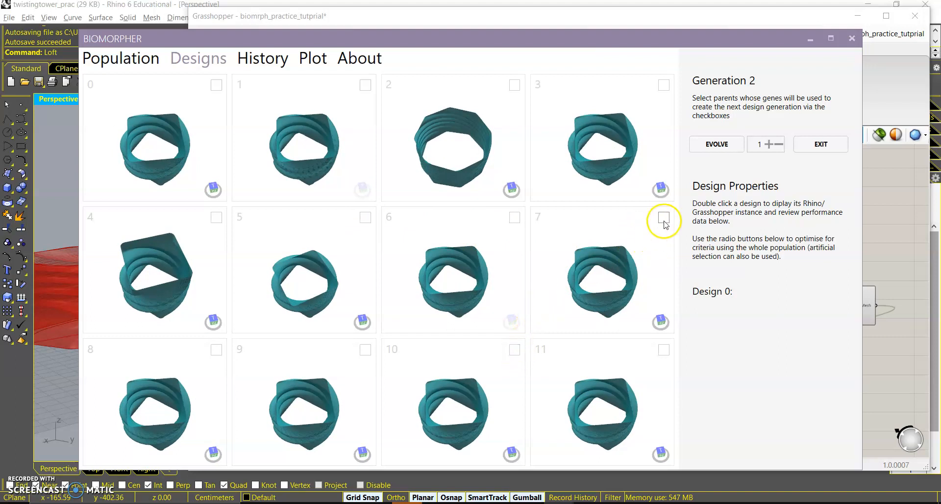
right_click_drag(620, 266, 564, 207)
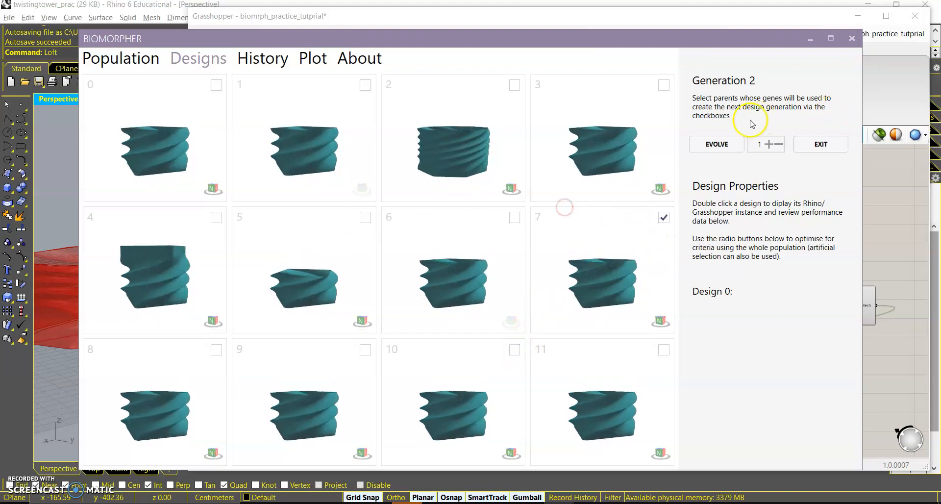
left_click(731, 144)
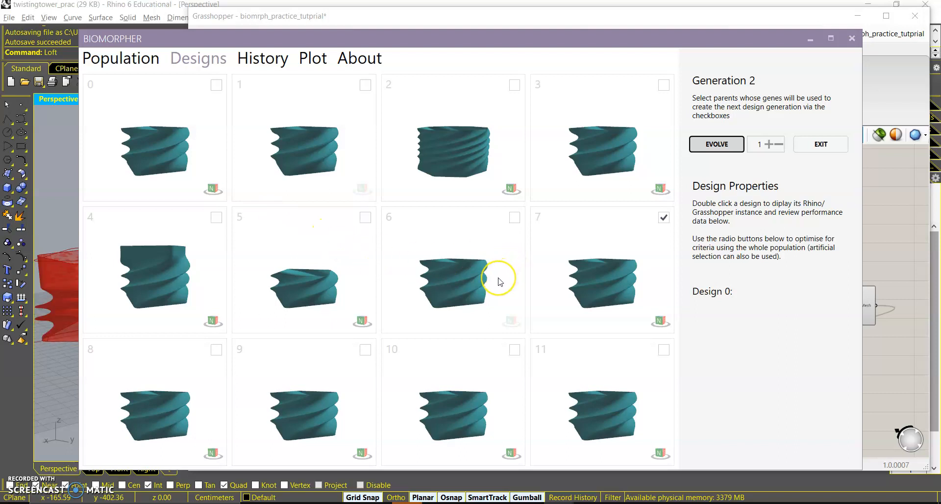
Open the evolution history and reinstate generation 0.0.
left_click_drag(494, 290, 464, 242)
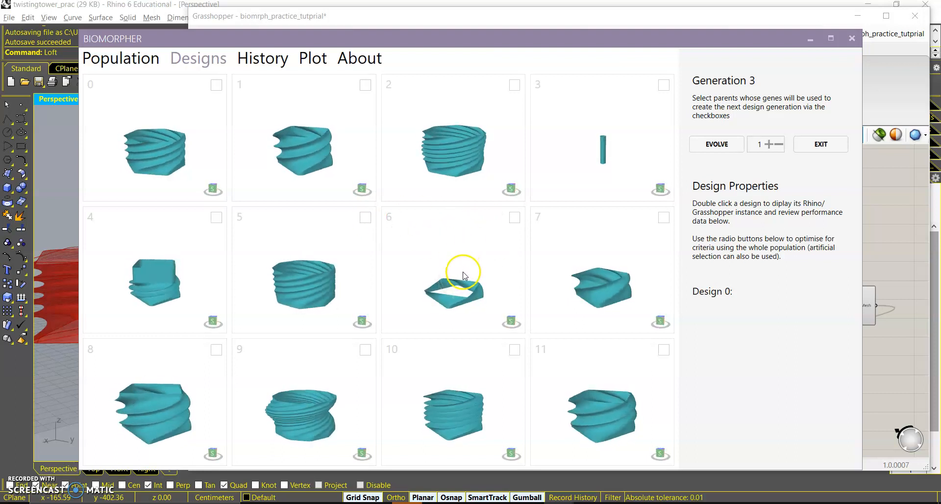
left_click(262, 60)
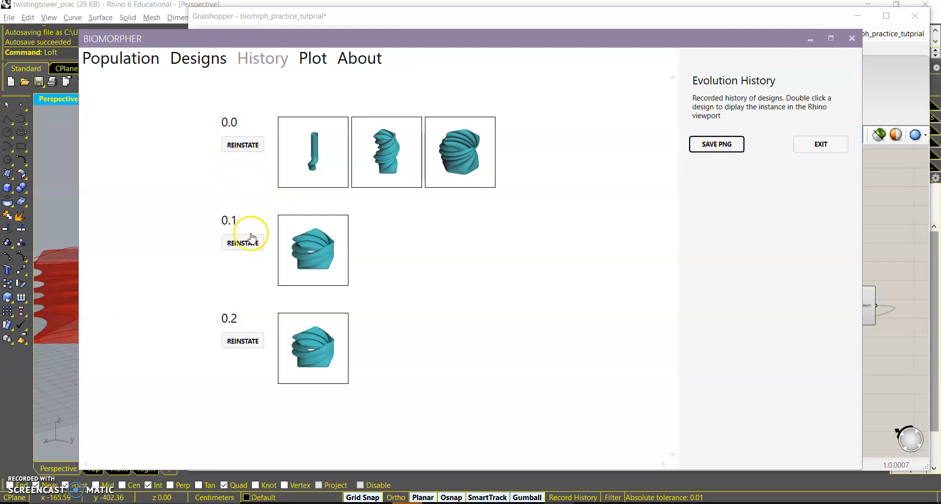
left_click(258, 147)
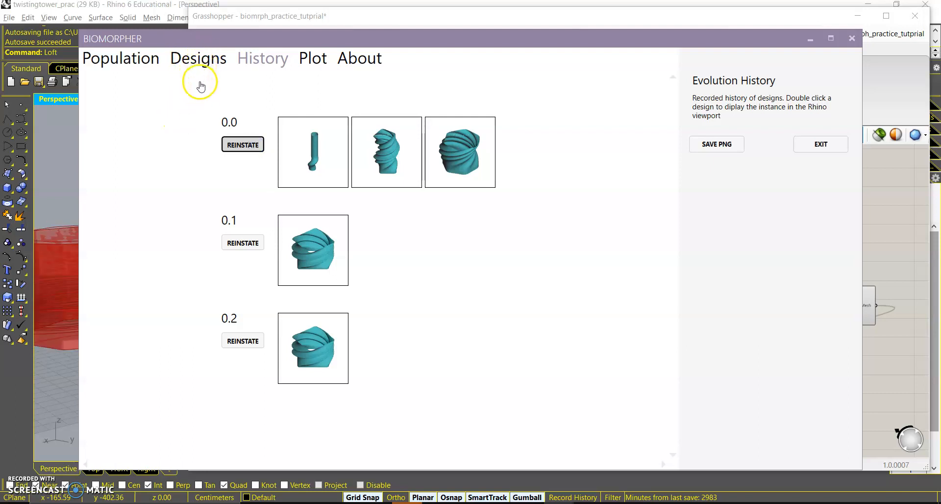
Review the reinstated Generation 0 designs, orbiting and zooming the previews.
left_click(218, 59)
right_click_drag(334, 226, 366, 218)
scroll(322, 277, "up", 8)
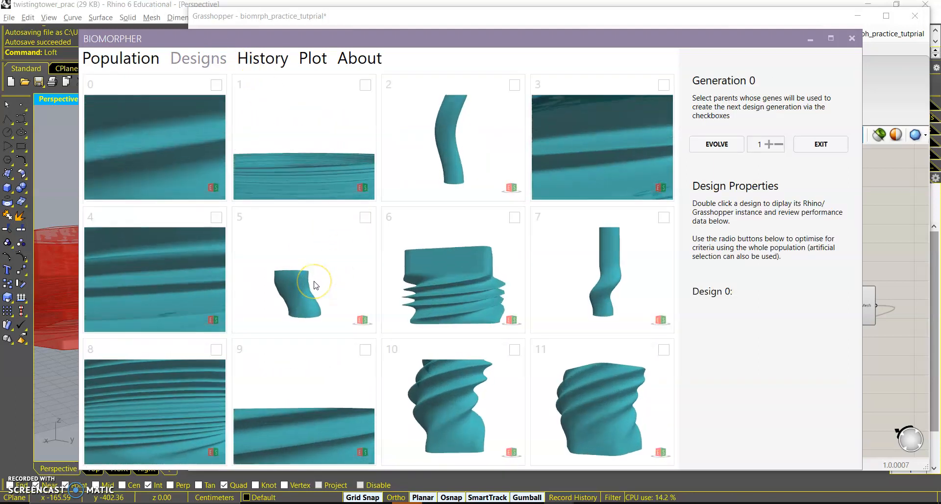
scroll(315, 285, "down", 10)
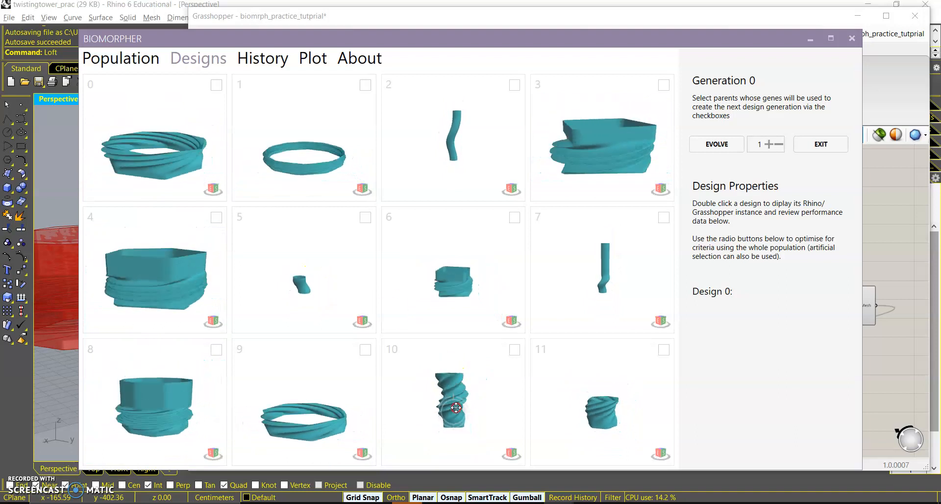
Display the second design of history generation 0.0 in the Rhino viewport.
left_click(252, 61)
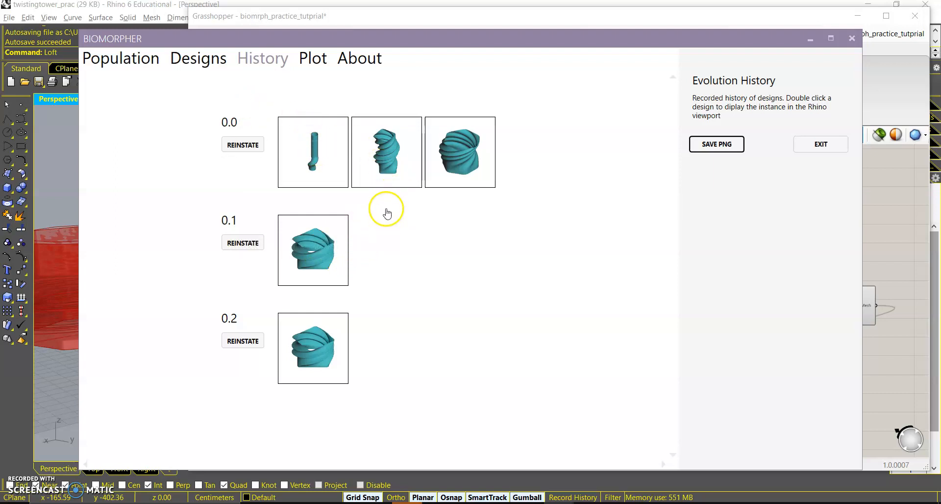
double_click(388, 159)
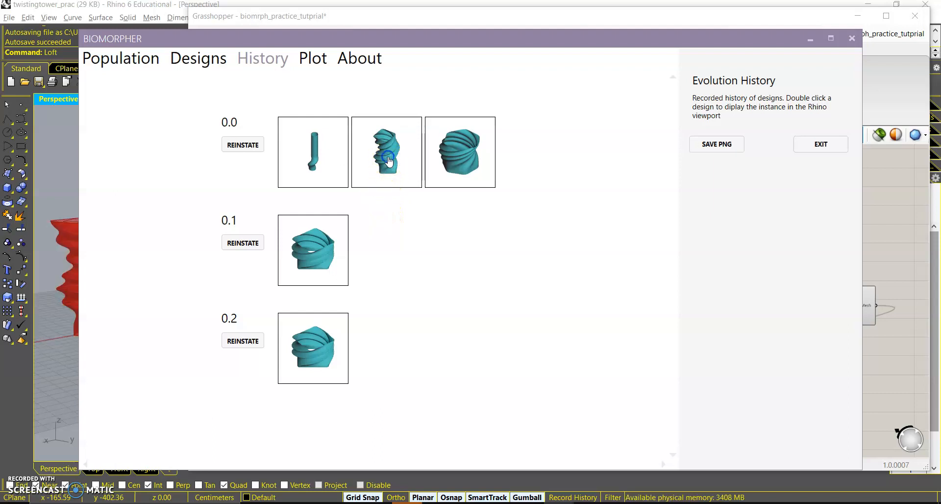
left_click_drag(185, 38, 319, 46)
right_click_drag(41, 252, 87, 229)
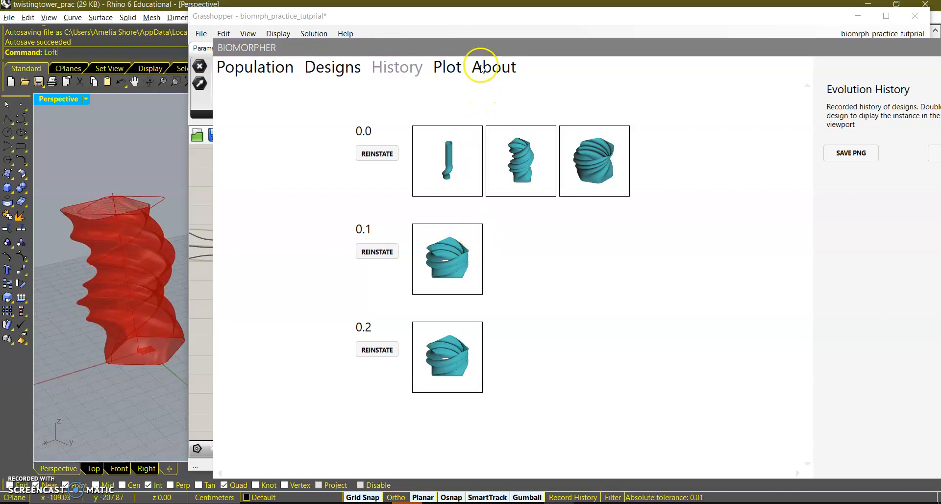
Open the performance history plot.
left_click_drag(448, 42, 417, 32)
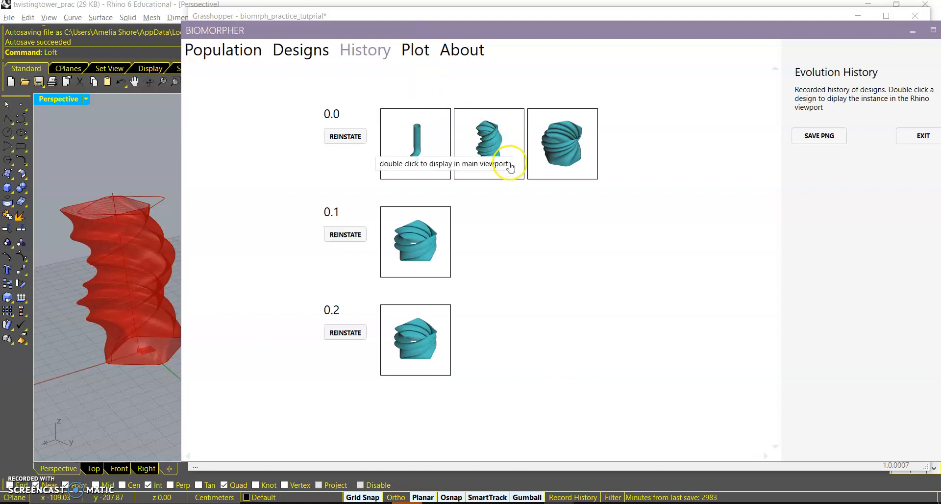
left_click(420, 49)
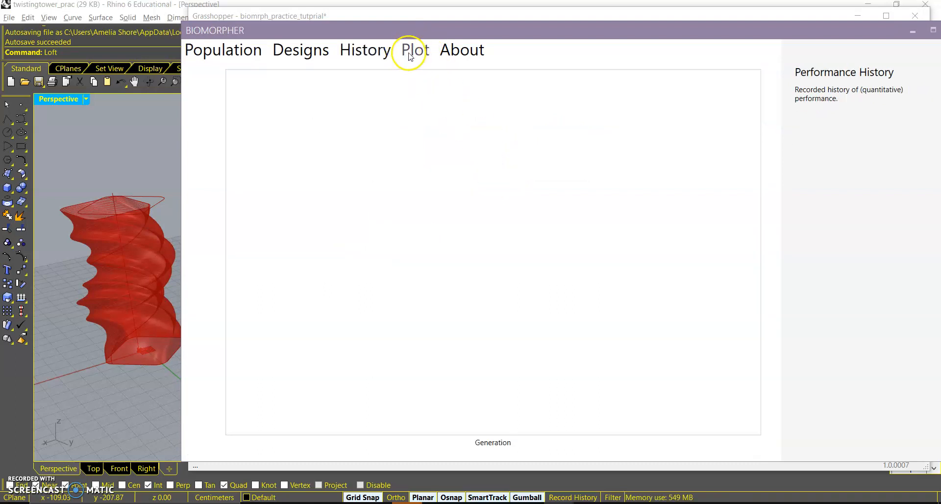
Switch to the Biomorpher Population view and examine the population settings and parameter diagrams.
left_click_drag(432, 32, 424, 23)
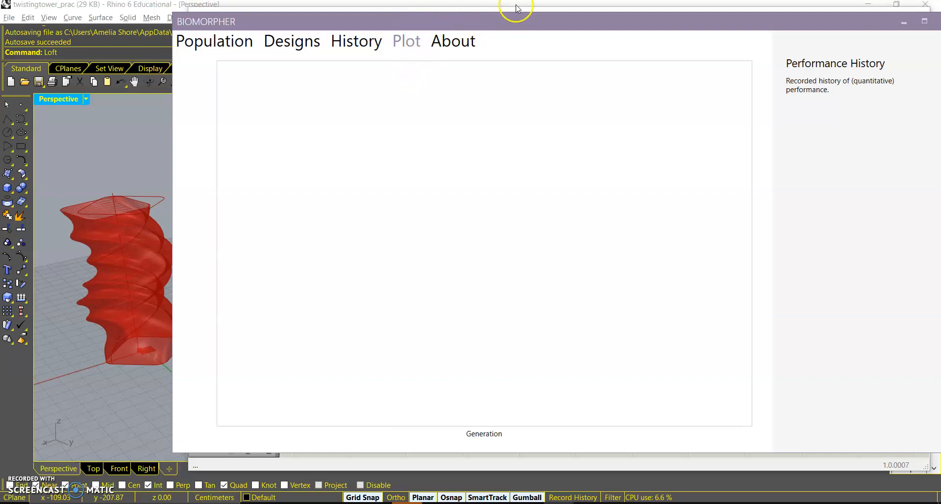
left_click_drag(521, 20, 595, 8)
left_click(305, 33)
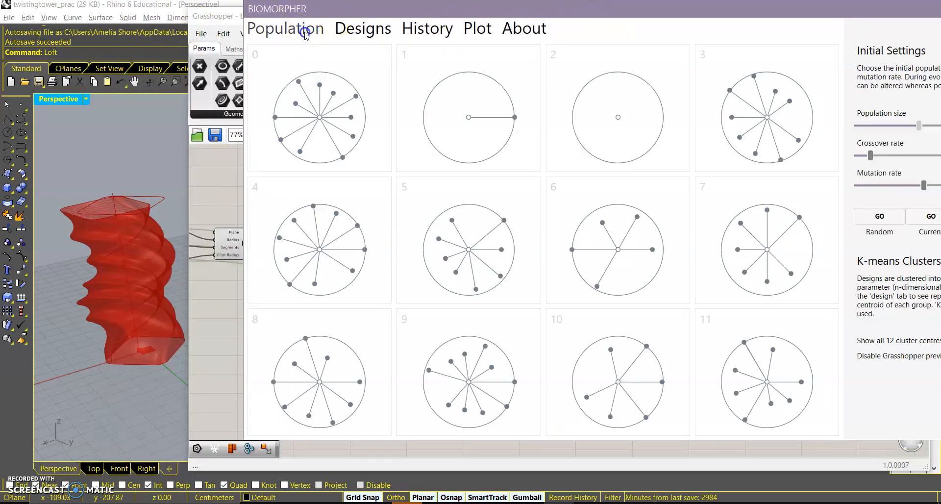
left_click_drag(539, 16, 462, 18)
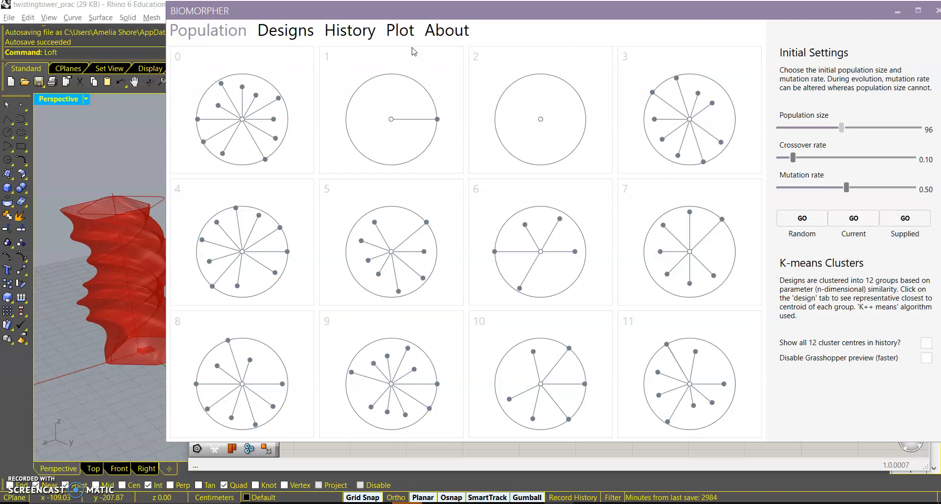
left_click_drag(409, 9, 489, 13)
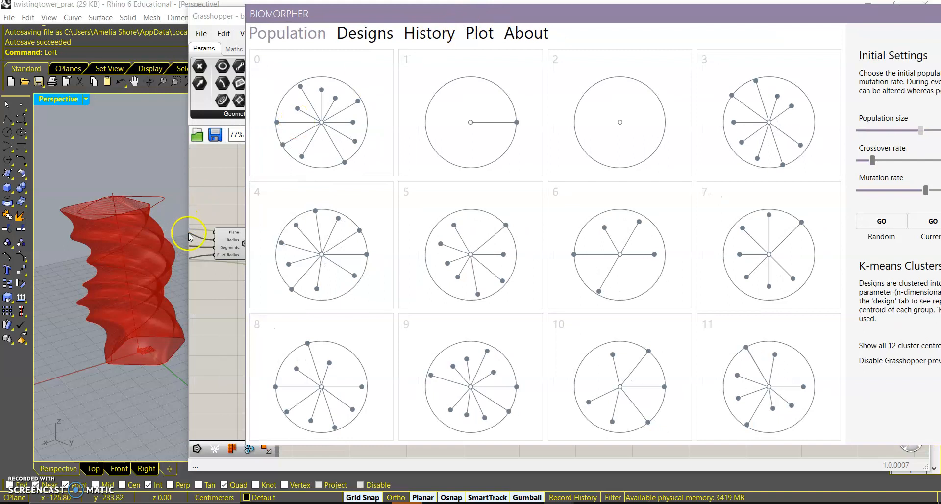
Inspect the twisting tower in the Rhino viewport from different angles.
mouse_move(141, 244)
right_mouse_down()
mouse_move(160, 256)
mouse_move(123, 245)
right_mouse_up()
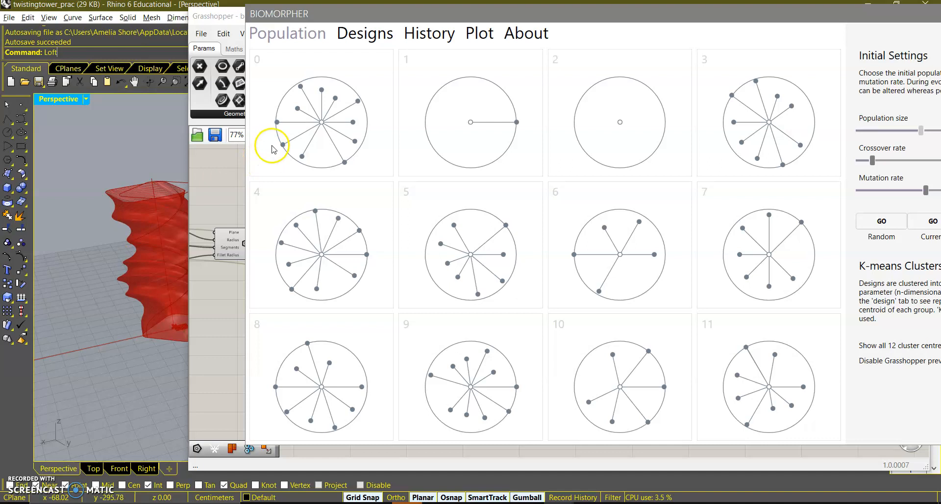
right_click_drag(169, 204, 149, 240)
scroll(149, 240, "up", 3)
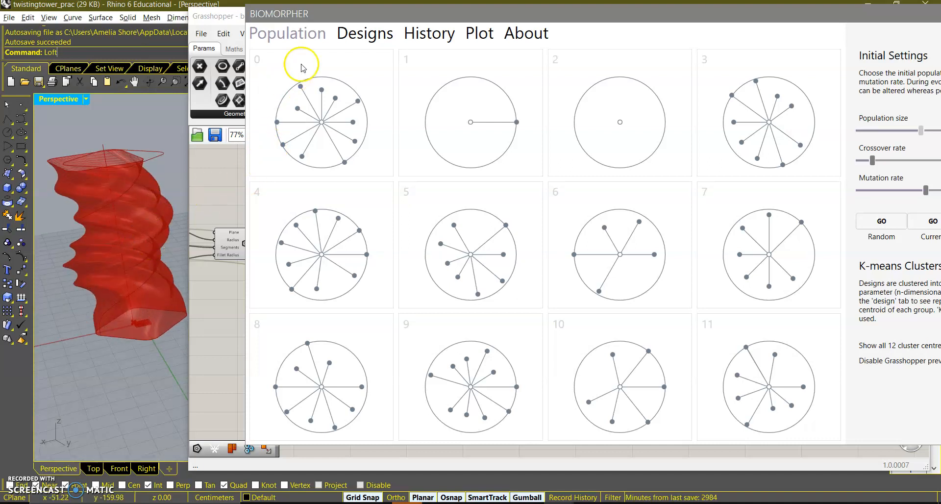
Return to the Designs view and review the Generation 0 design previews from a different angle.
left_click(381, 36)
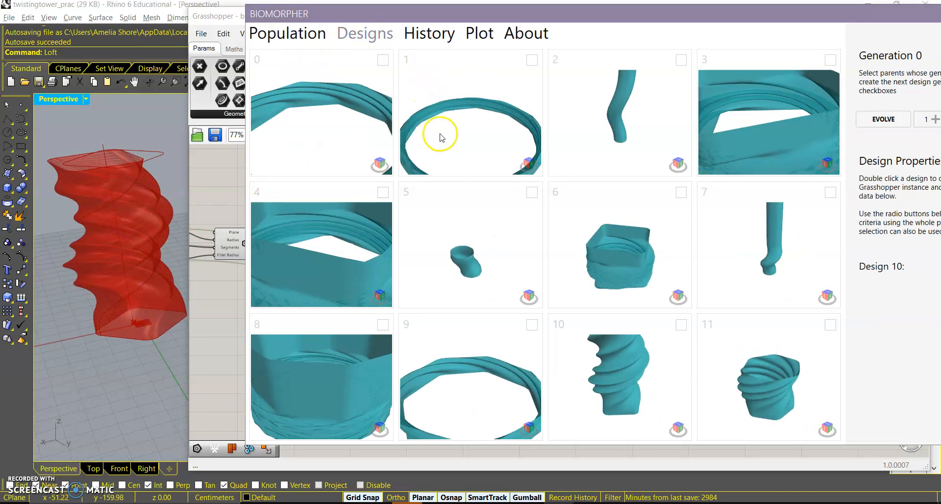
right_click_drag(458, 95, 448, 111)
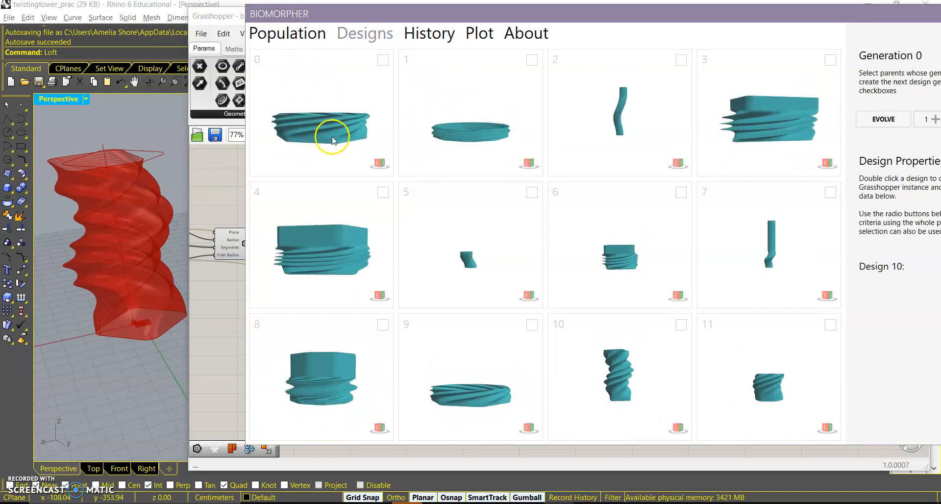
left_click_drag(568, 12, 455, 17)
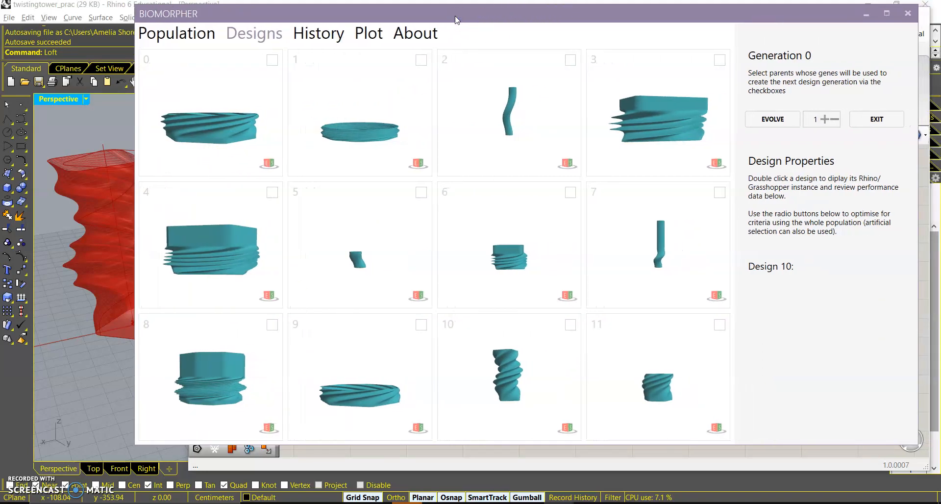